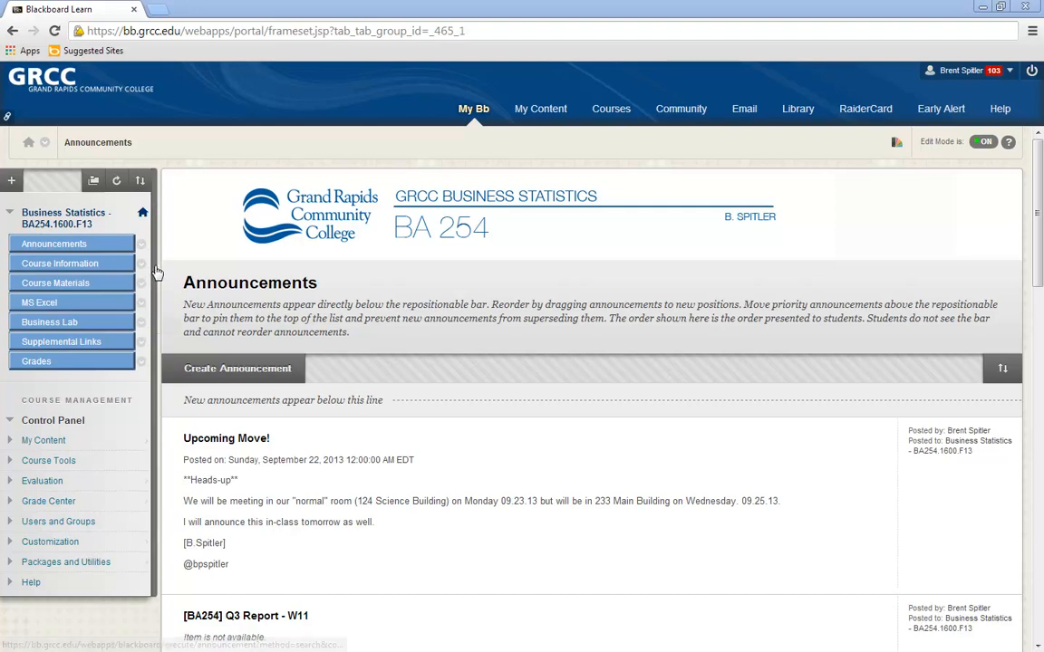
# - Open the MS Excel course section and review the Problem B histogram instructions in the BA254 P.1.1 project workbook
pyautogui.click(54, 305)
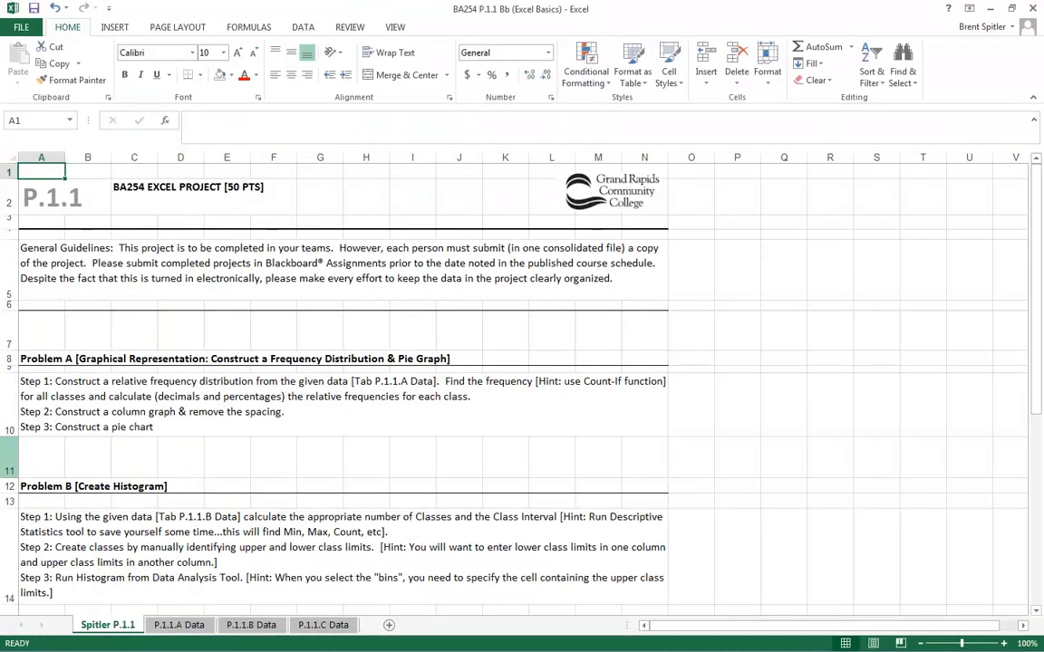
pyautogui.scroll(-2, 202, 414)
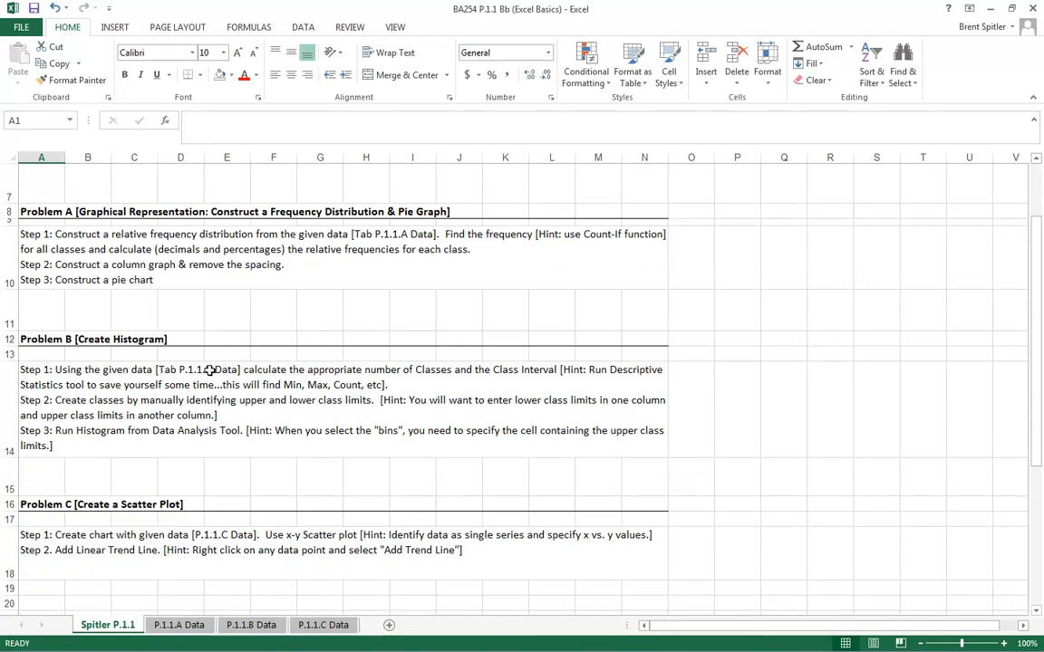
pyautogui.click(248, 625)
pyautogui.click(98, 625)
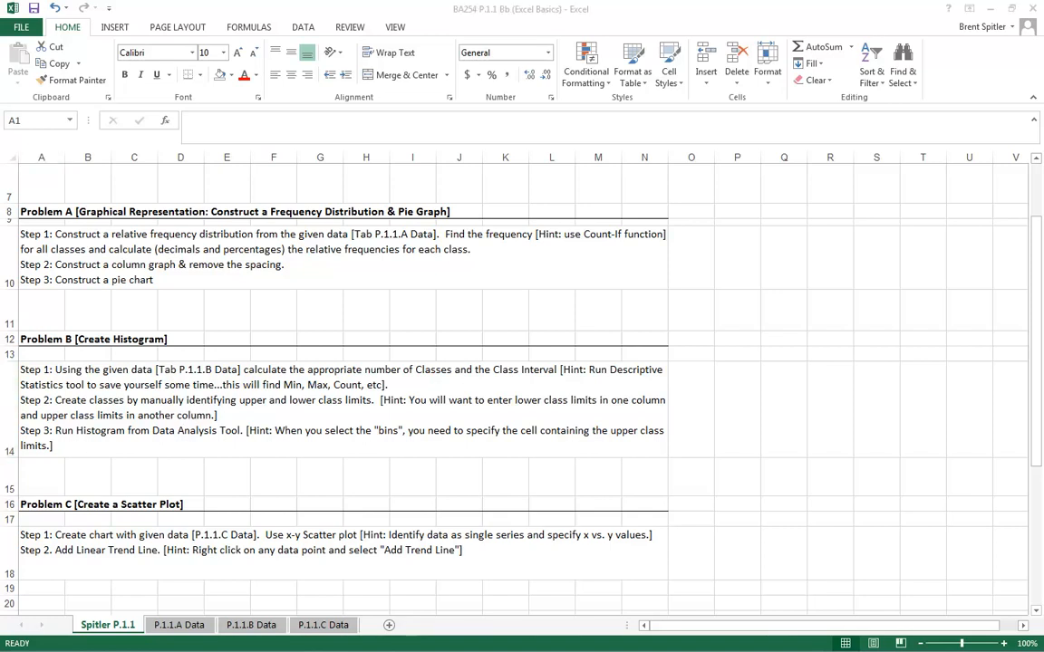
# - Switch to the Excel P.1.1 Demo Data workbook and look through the raw data column on the P.1.1.B (DEMO) sheet
pyautogui.hotkey('alt', 'Tab')
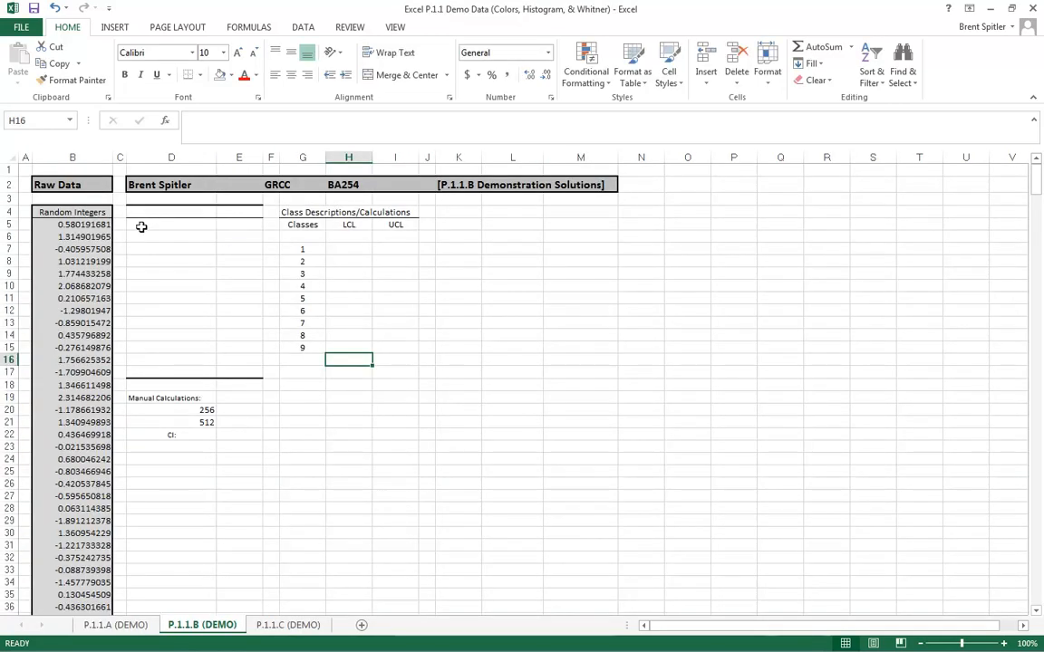
pyautogui.scroll(-6, 93, 277)
pyautogui.scroll(-20, 93, 277)
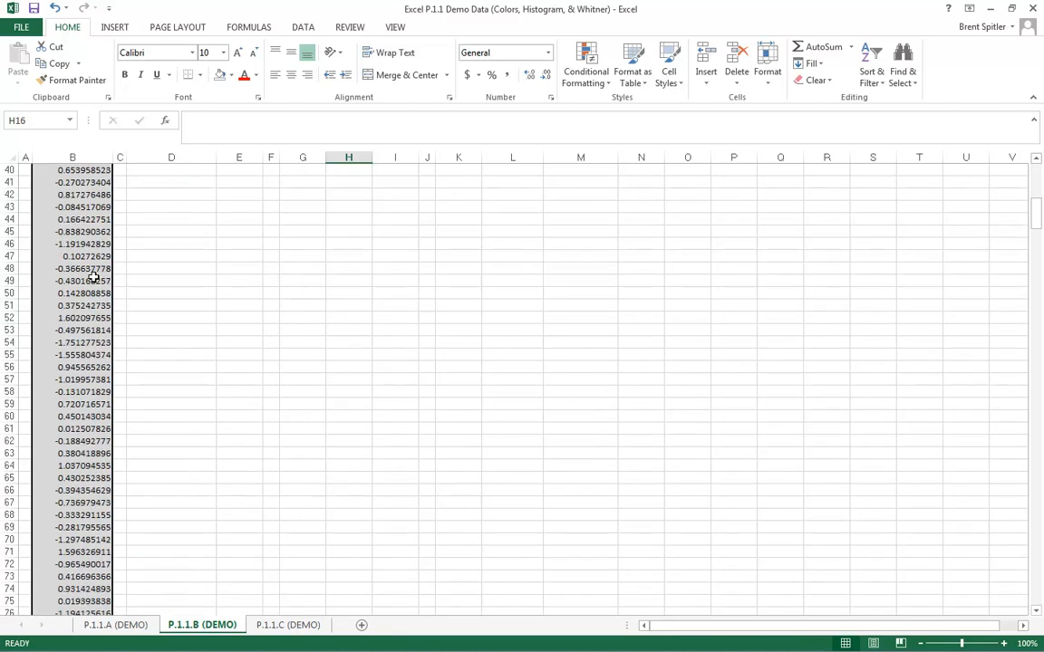
pyautogui.scroll(-7, 94, 277)
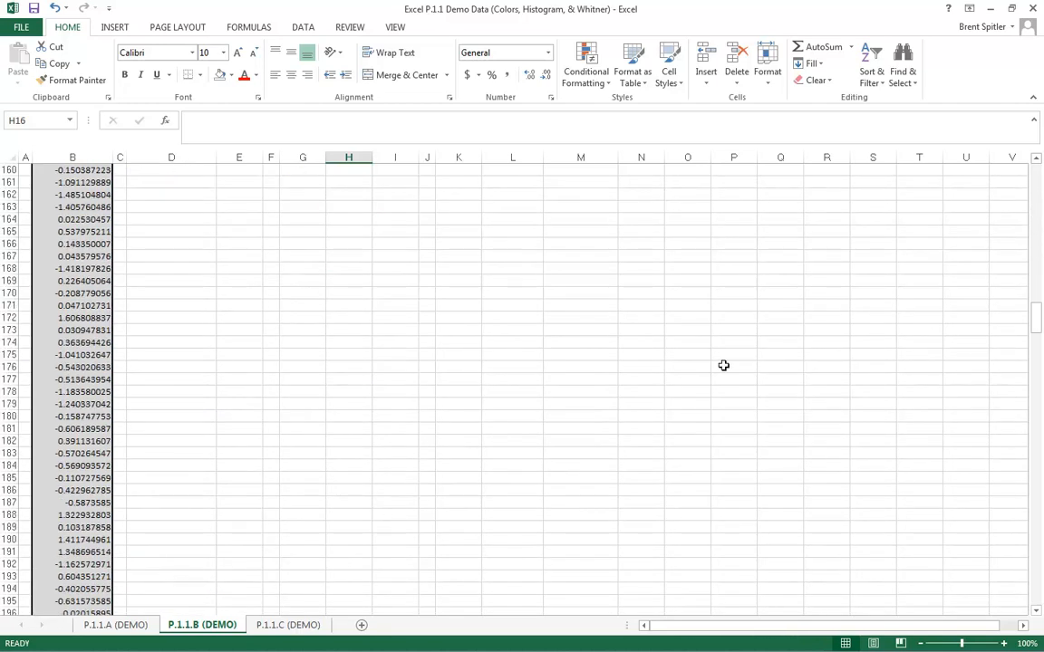
pyautogui.moveTo(1037, 295); pyautogui.dragTo(1035, 164)
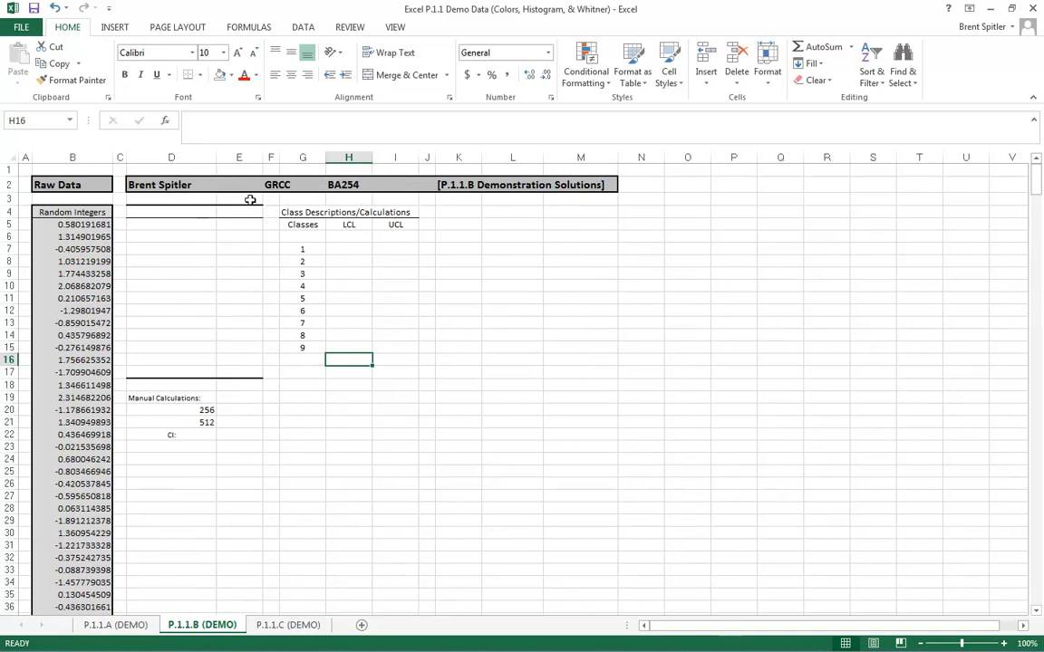
# - Start a Descriptive Statistics analysis using the Random Integers column including its heading, $B$4:$B$504, as the input range
pyautogui.click(143, 212)
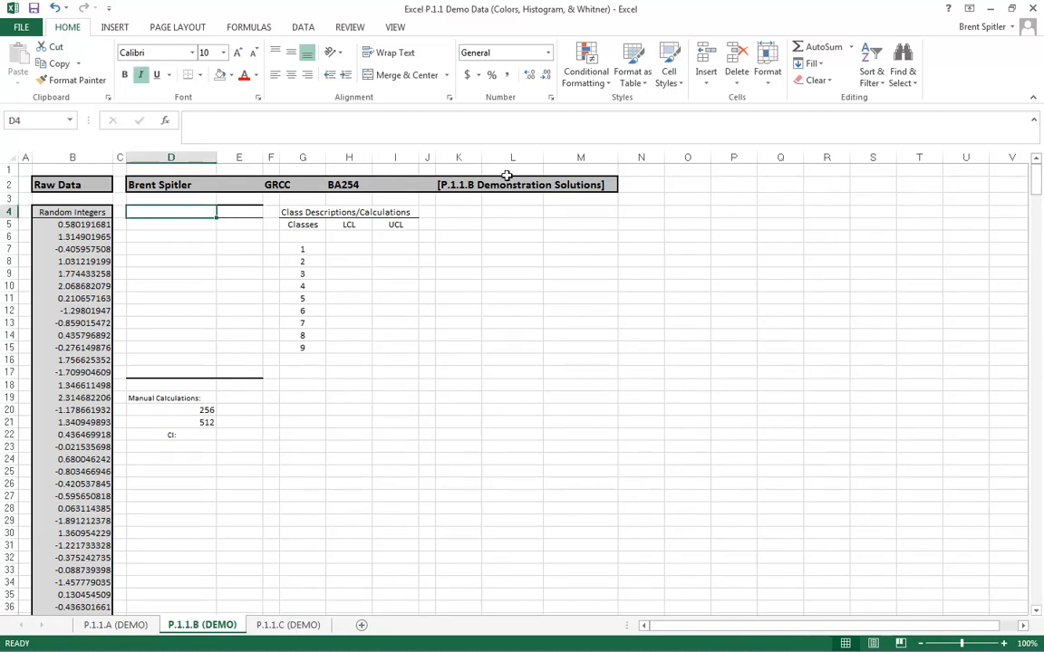
pyautogui.click(305, 27)
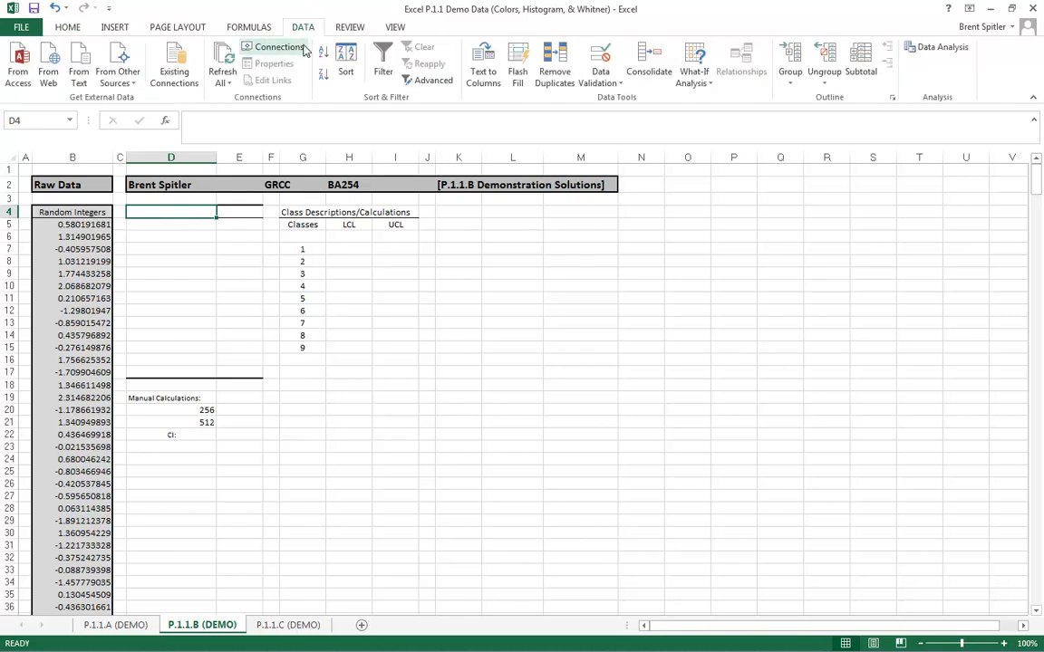
pyautogui.click(947, 52)
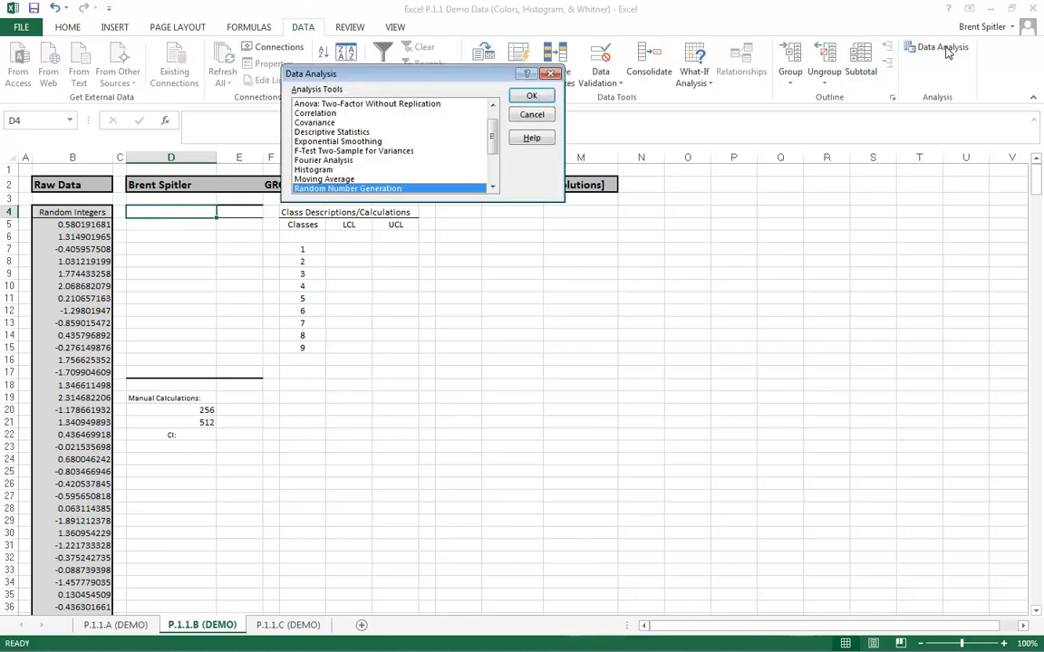
pyautogui.click(314, 132)
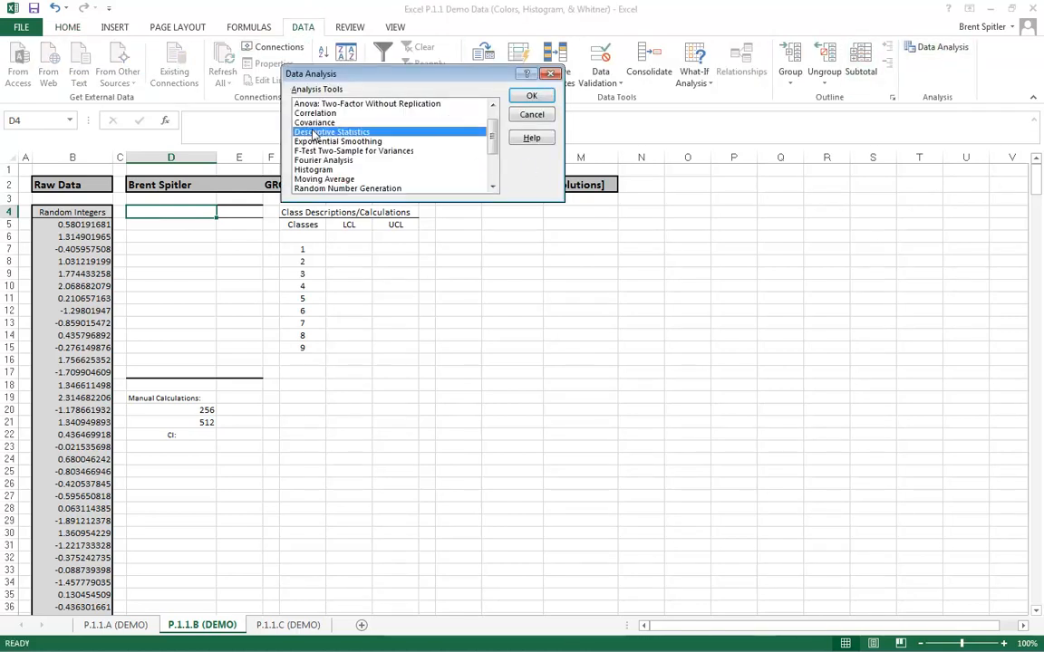
pyautogui.click(531, 97)
pyautogui.moveTo(83, 225); pyautogui.dragTo(77, 649)
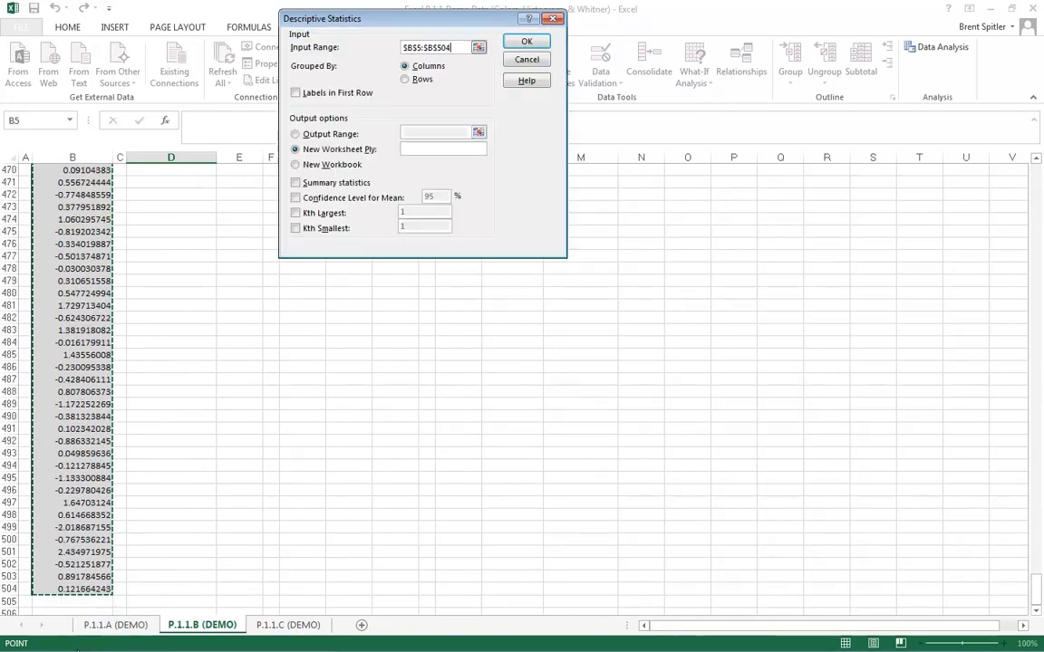
pyautogui.moveTo(84, 587); pyautogui.dragTo(90, 182)
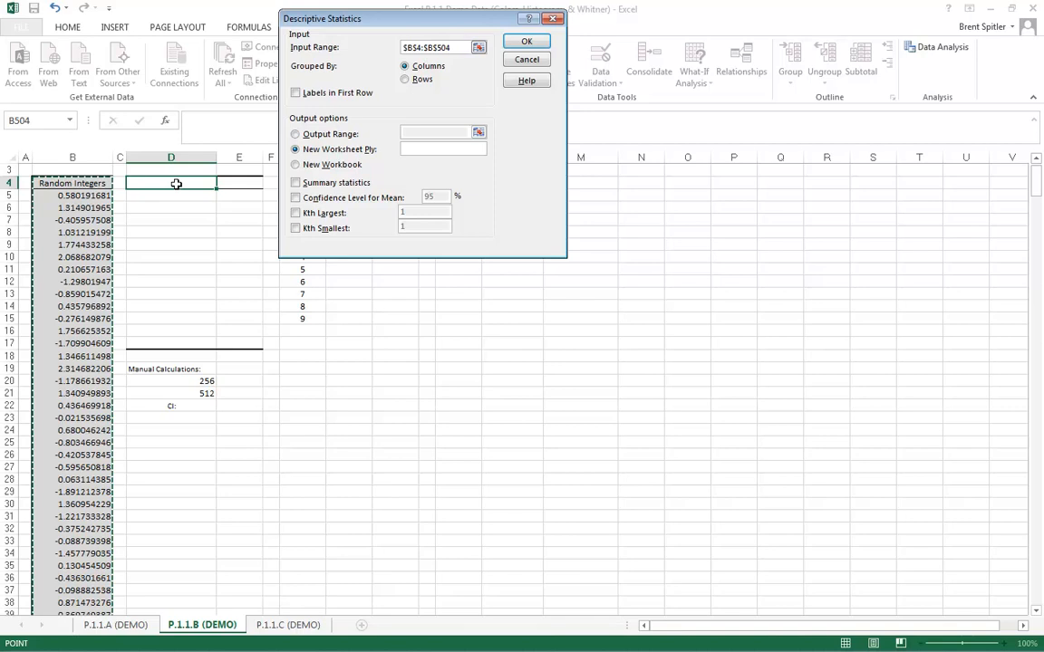
# - Enable labels in first row and summary statistics, set the output range to $D$4, and run the analysis
pyautogui.click(296, 94)
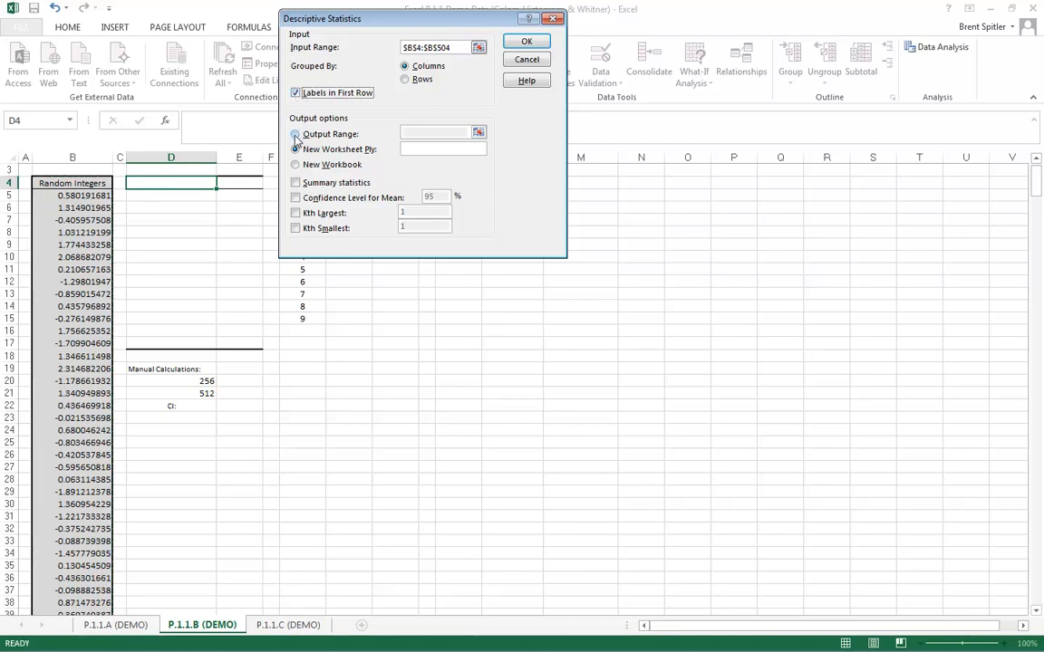
pyautogui.click(295, 134)
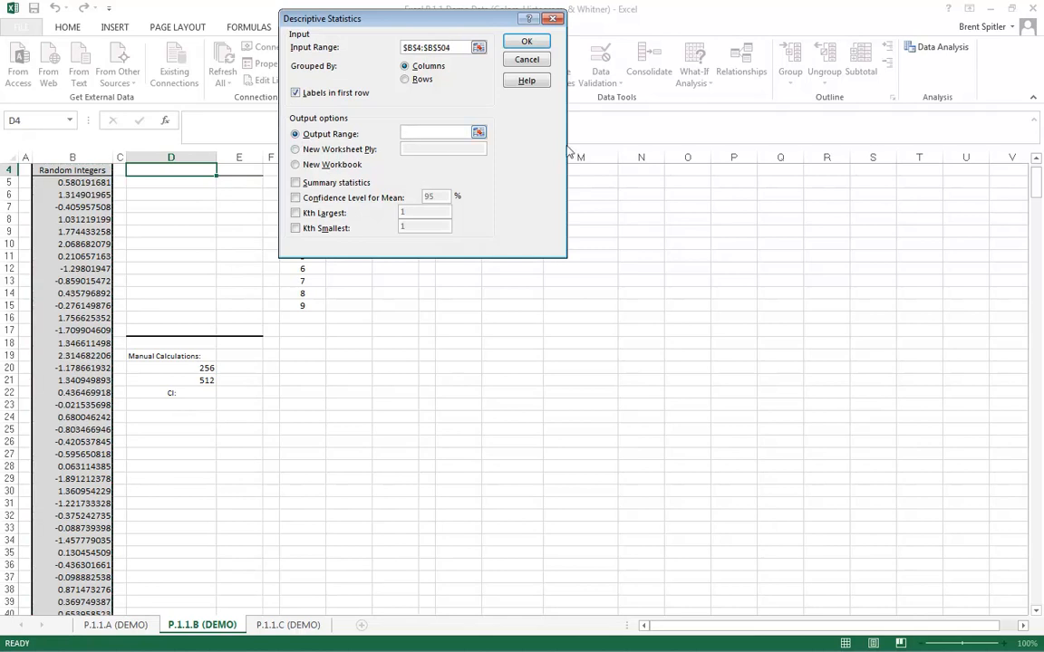
pyautogui.scroll(1, 1023, 168)
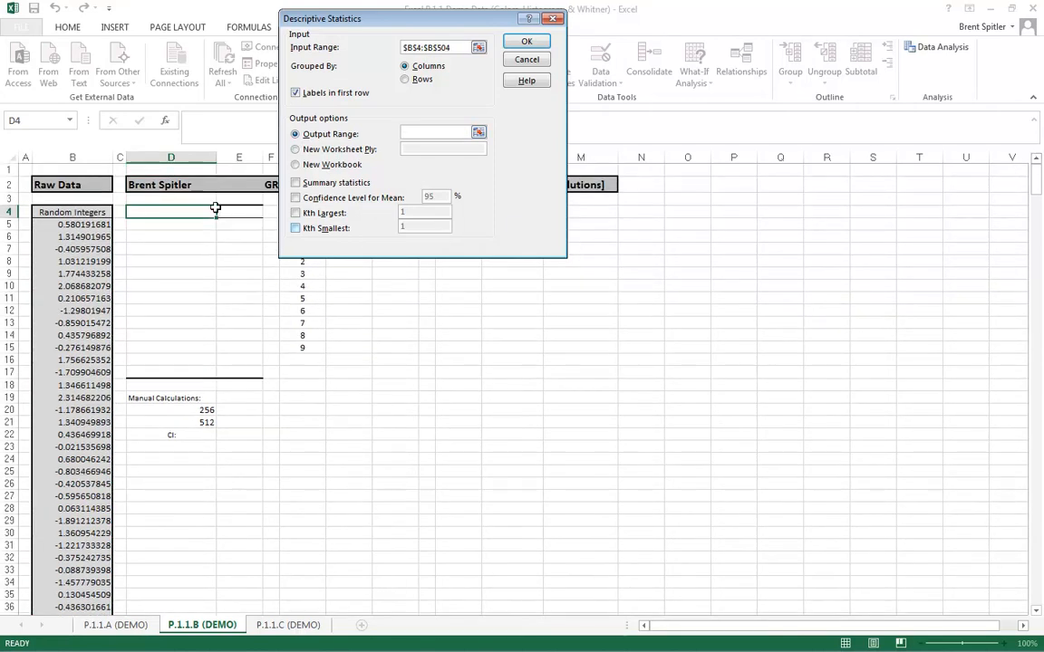
pyautogui.click(159, 215)
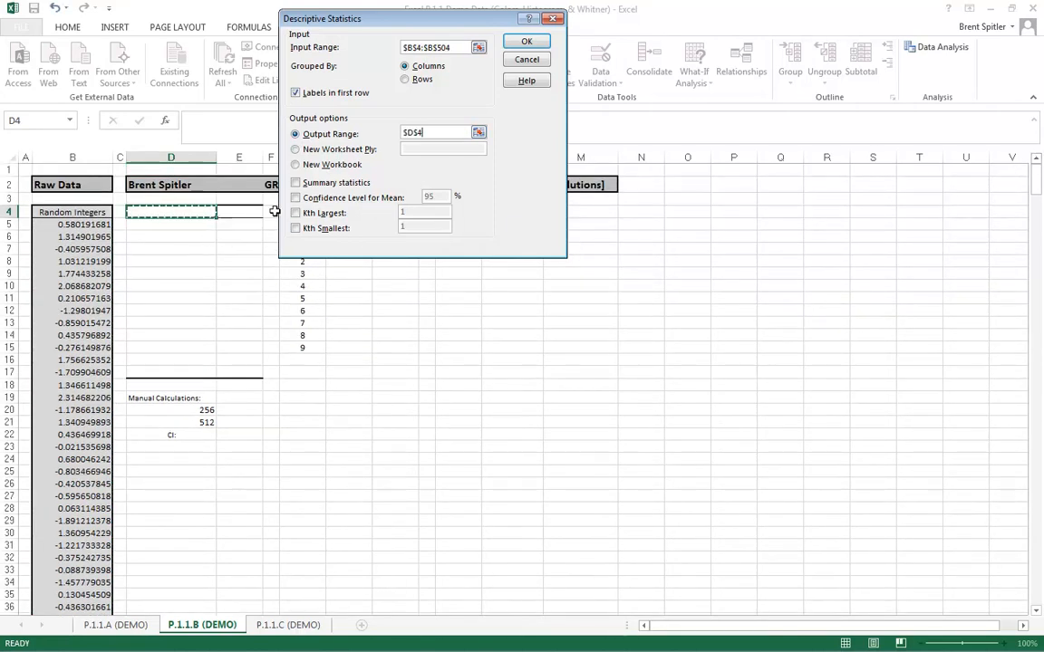
pyautogui.click(296, 184)
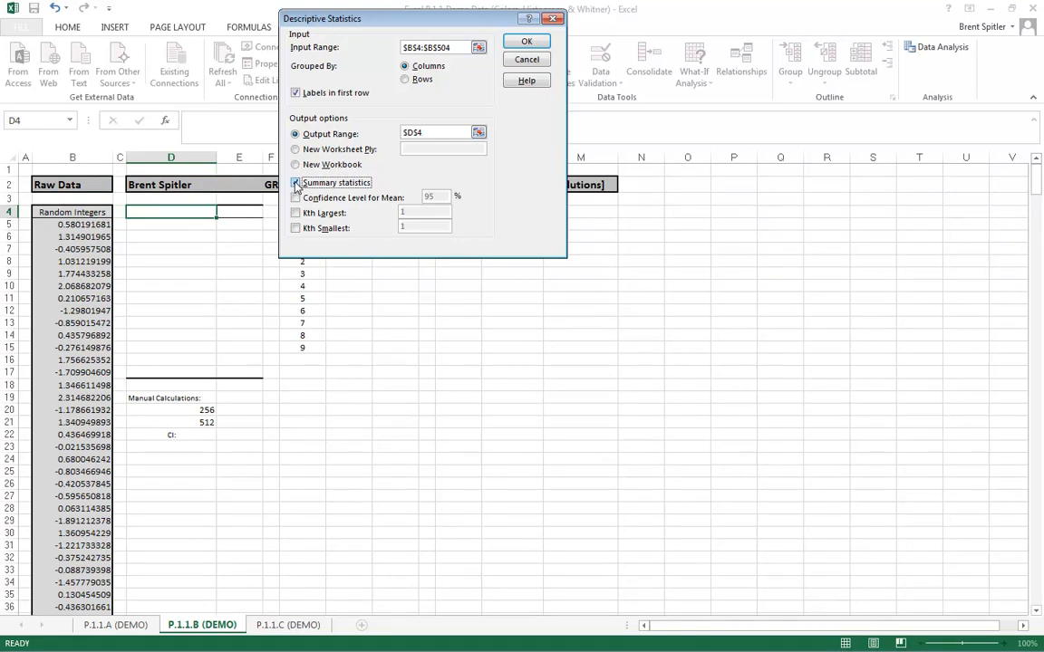
pyautogui.click(529, 42)
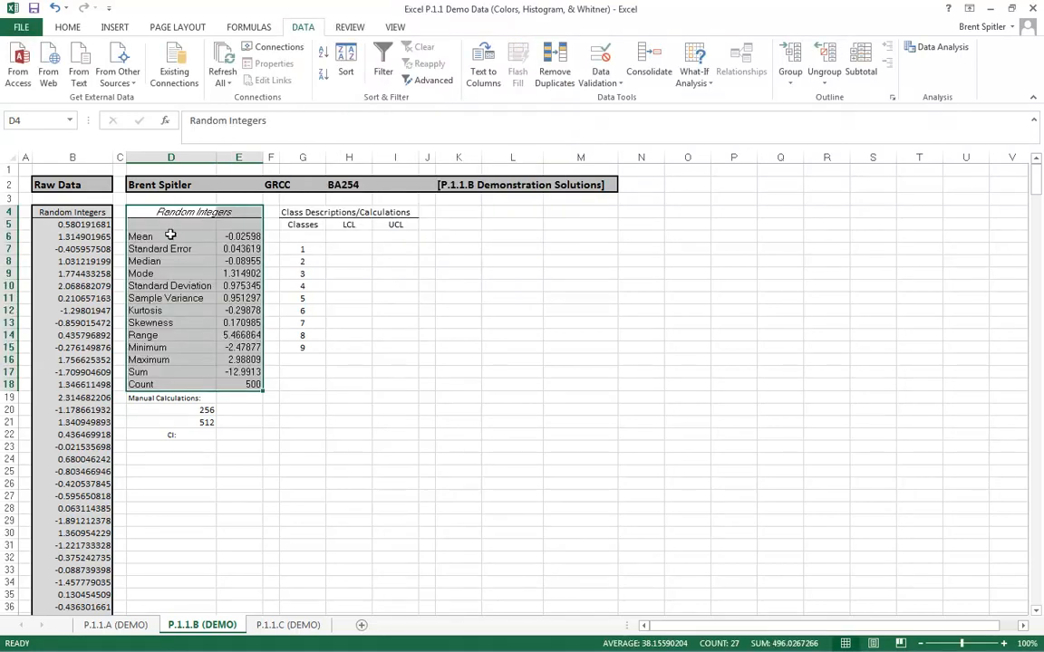
# - Compare the data count with the powers of two calculated in D20 and D21 to determine the number of classes
pyautogui.click(246, 384)
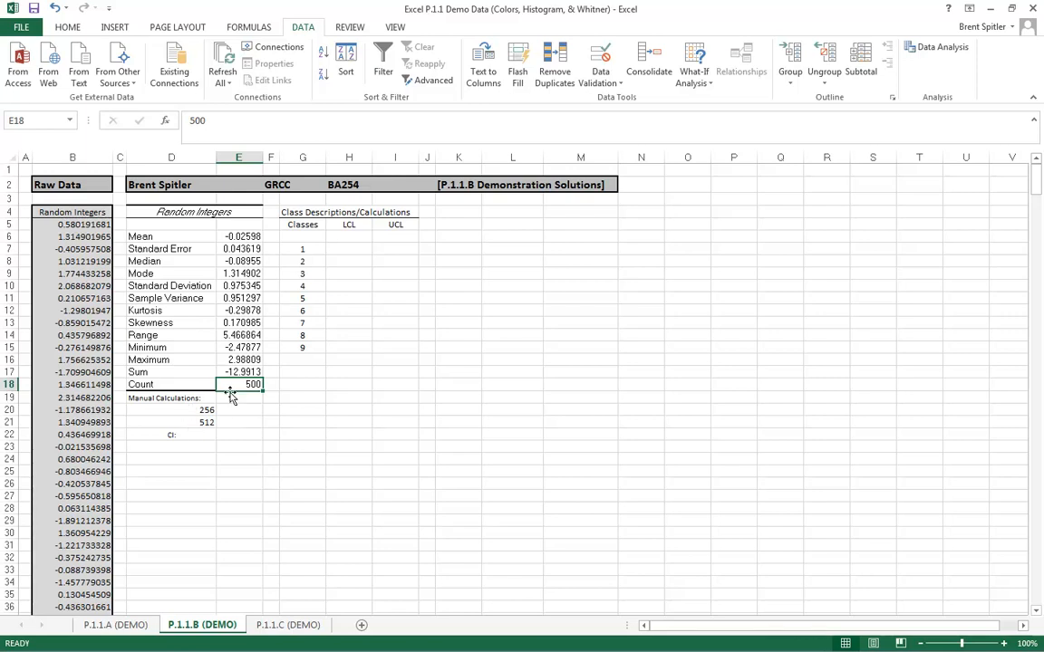
pyautogui.click(185, 423)
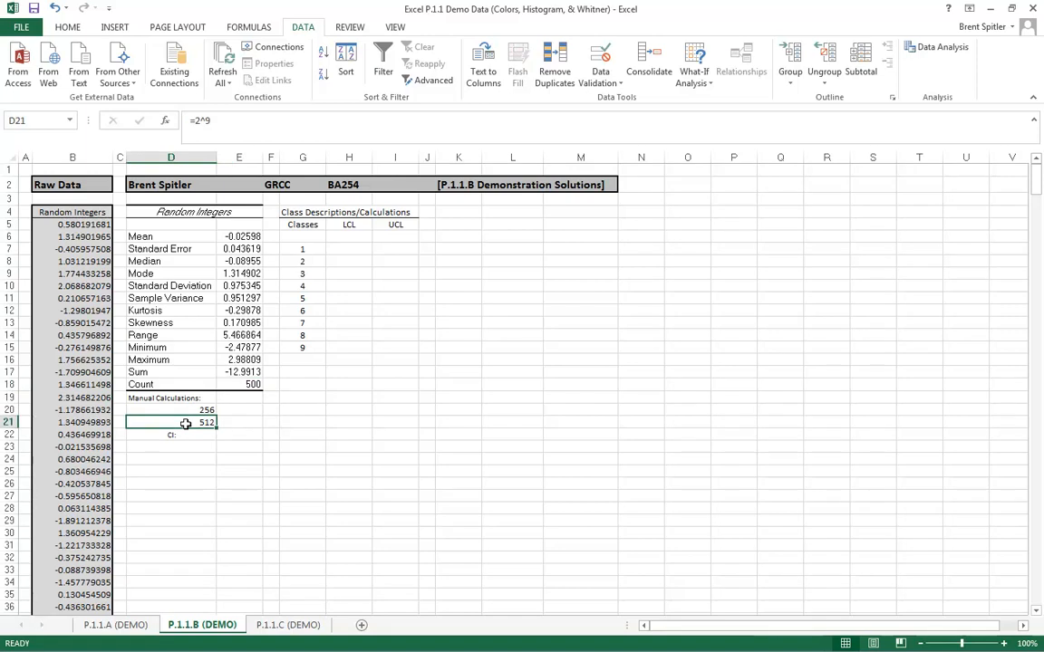
pyautogui.click(190, 410)
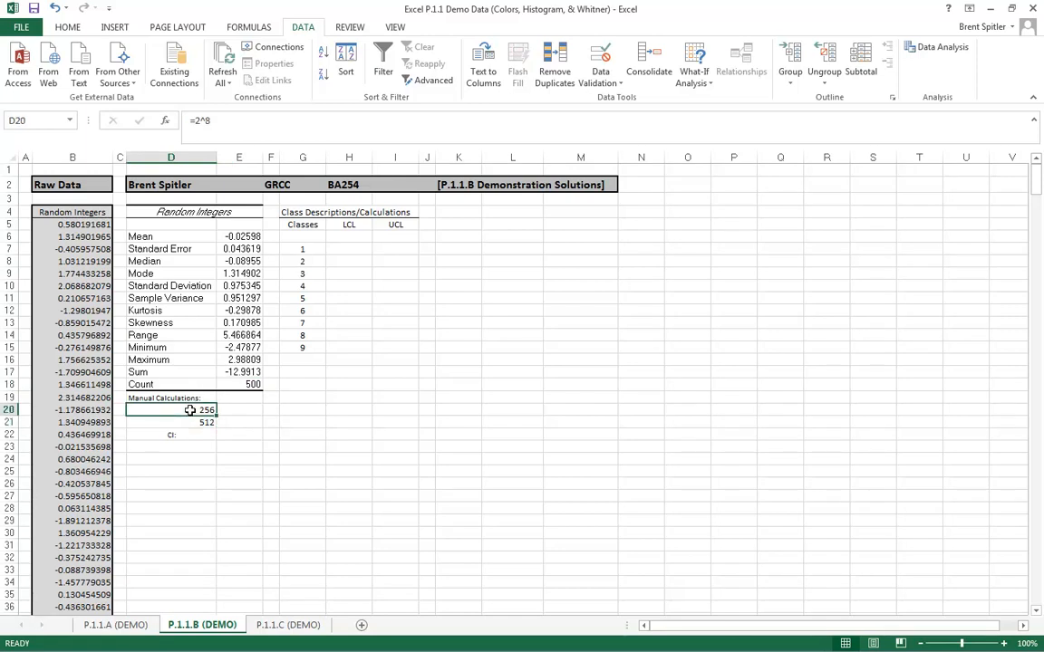
pyautogui.click(190, 423)
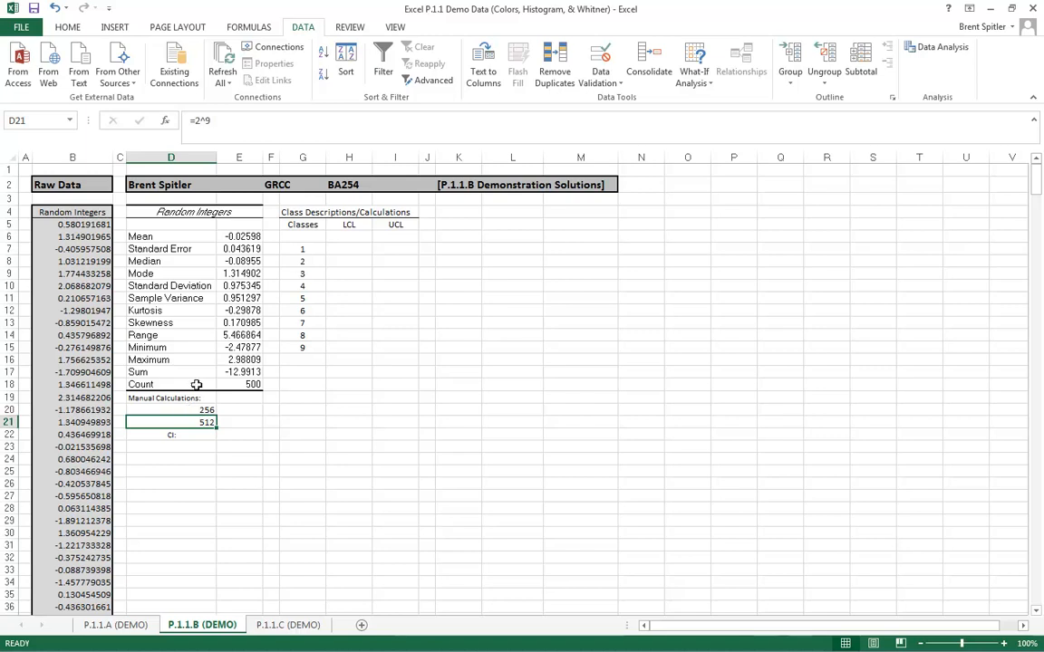
pyautogui.click(199, 410)
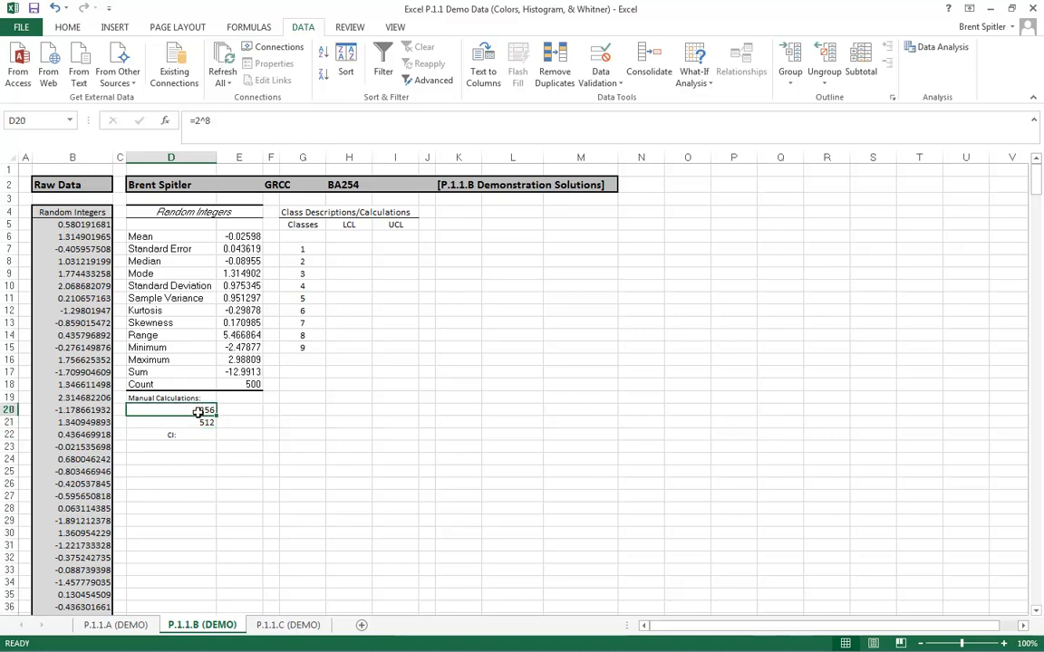
pyautogui.click(204, 423)
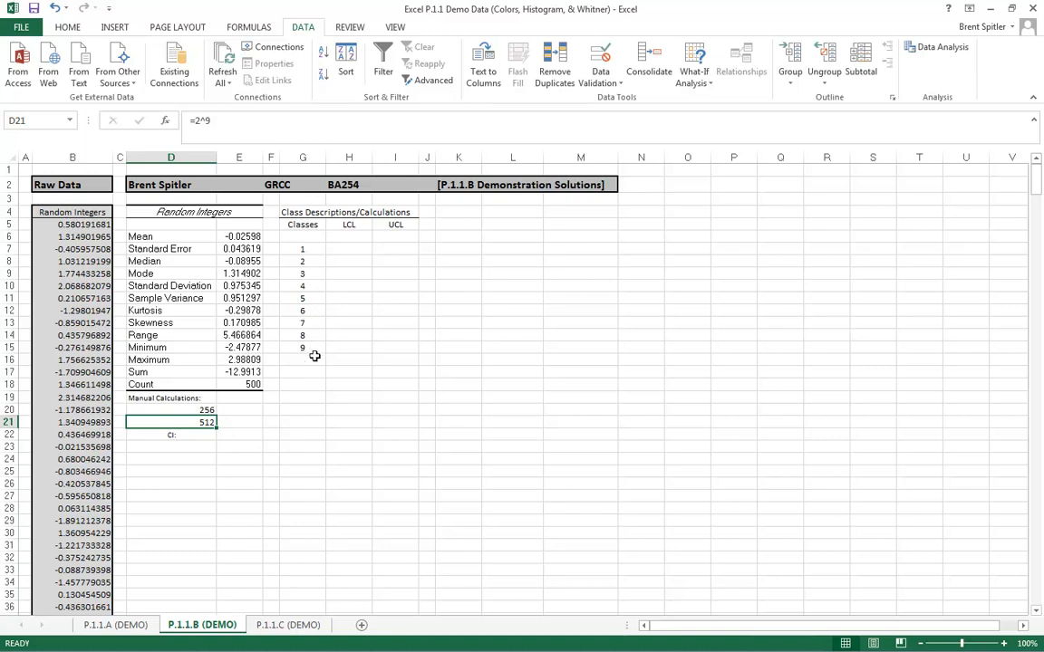
# - Calculate the class interval in E22 from the maximum, minimum and number of classes with the formula =(E16-E15)/G15
pyautogui.click(245, 434)
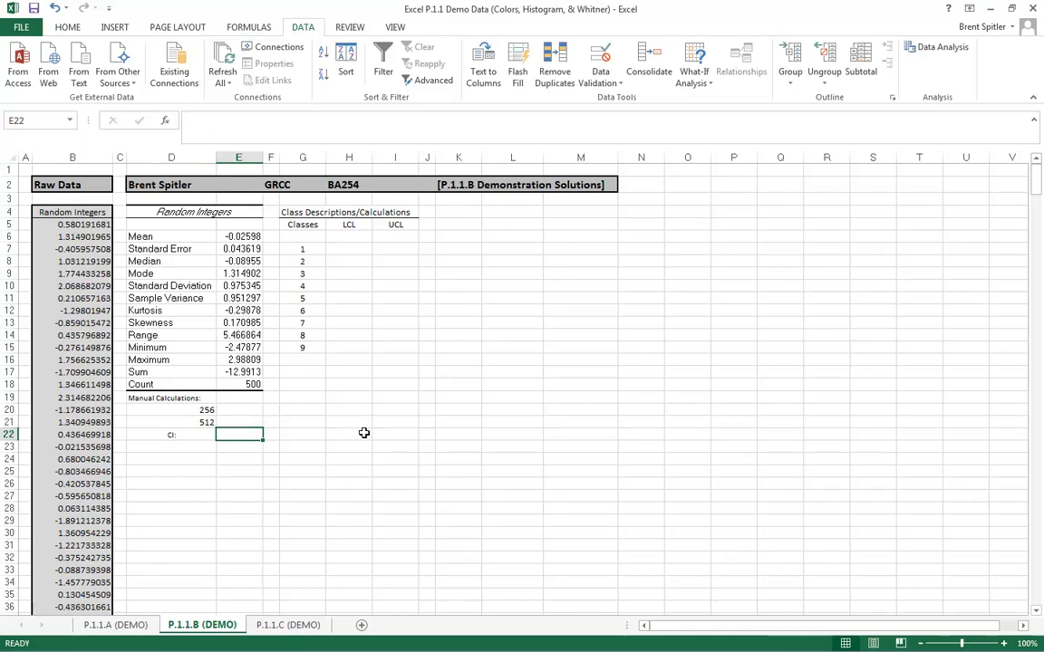
pyautogui.write('=(')
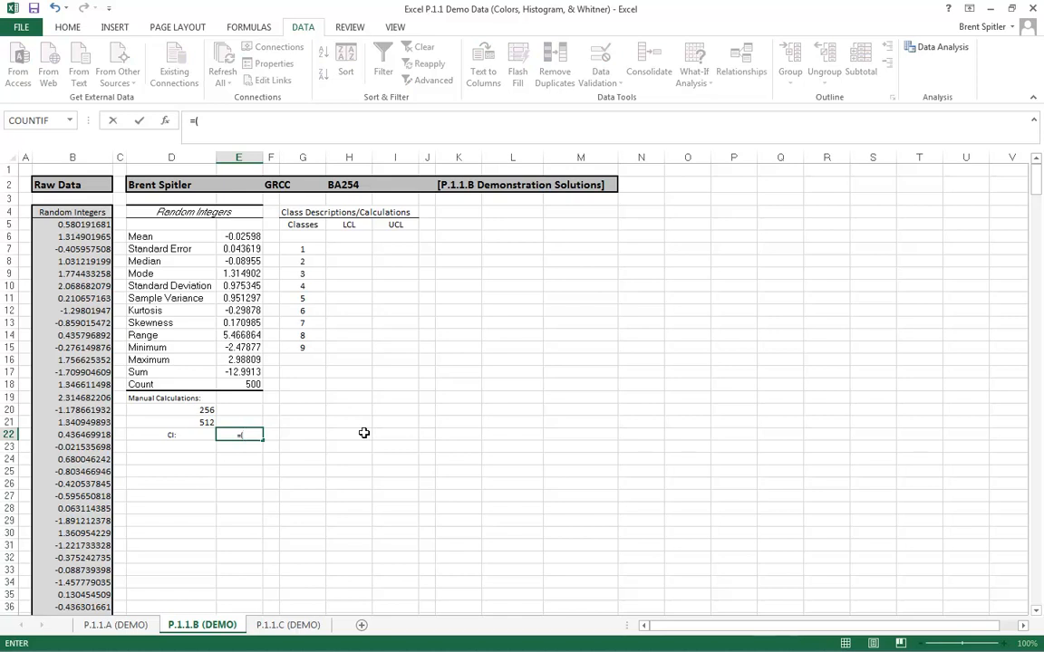
pyautogui.click(232, 361)
pyautogui.write('-')
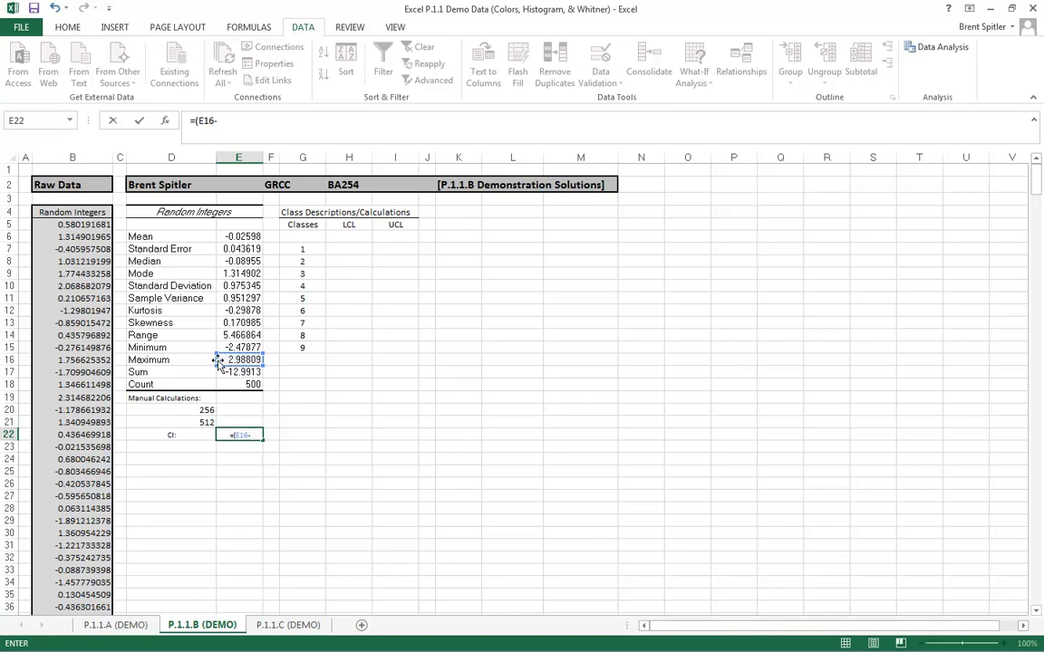
pyautogui.click(234, 346)
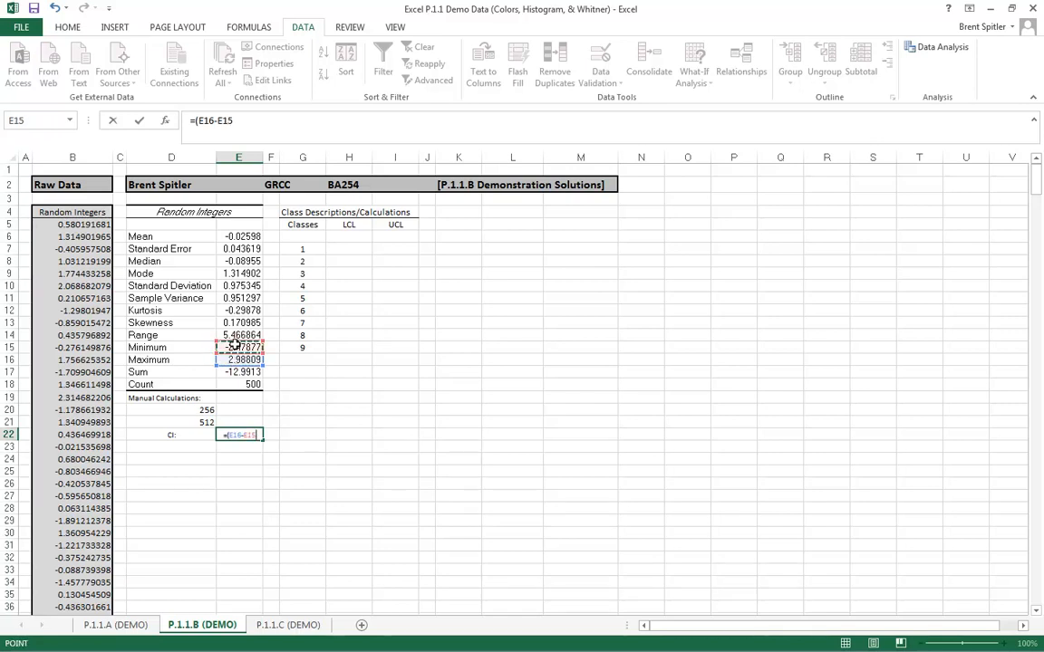
pyautogui.write(')/')
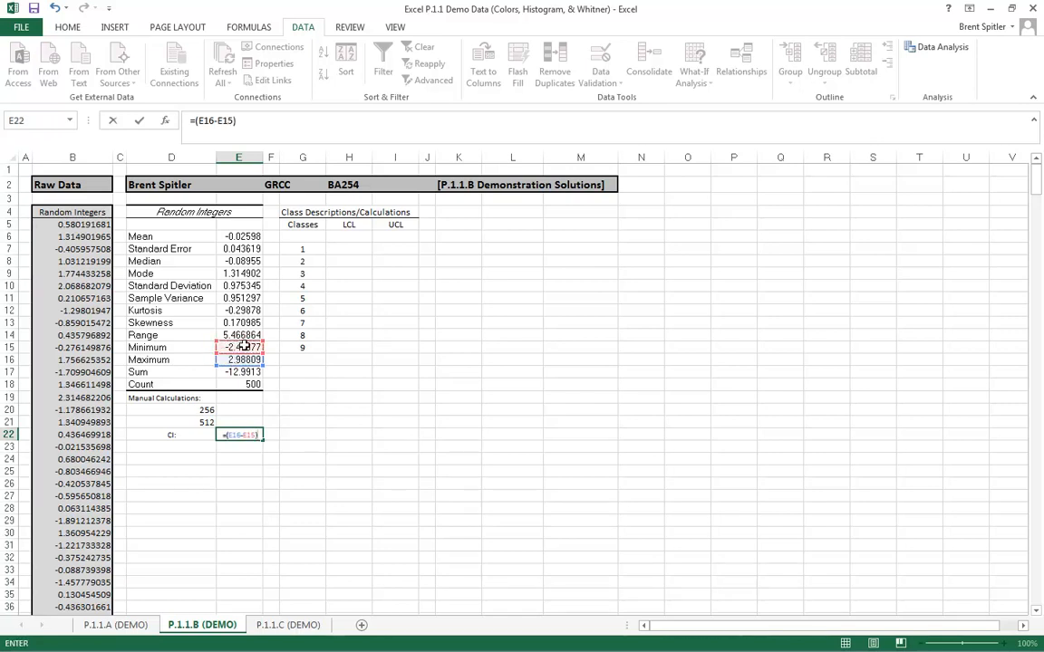
pyautogui.click(302, 347)
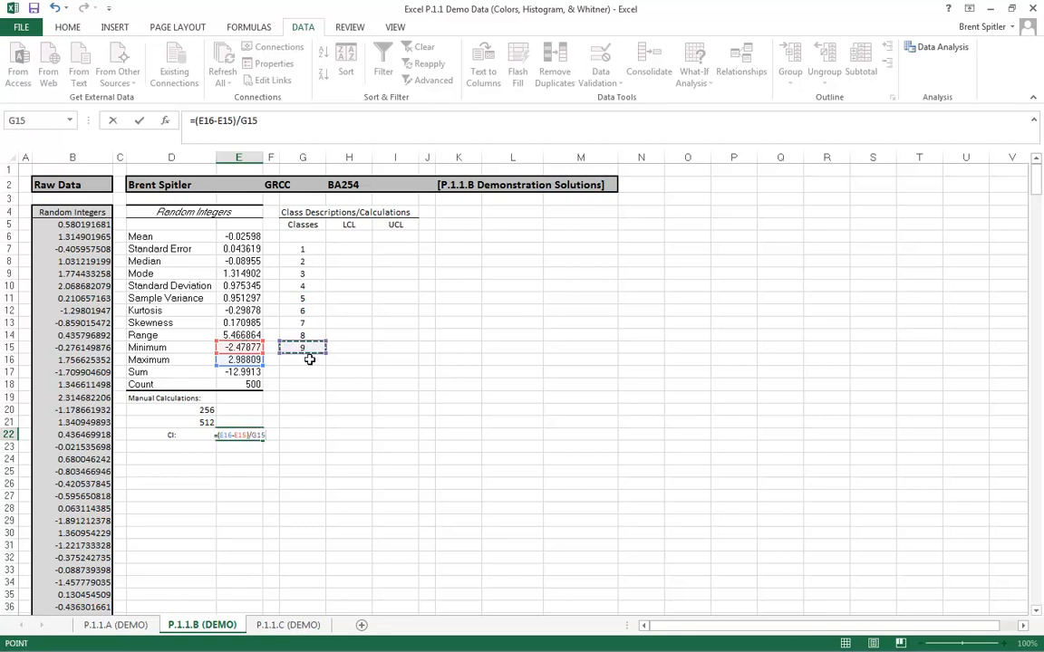
pyautogui.press('Return')
pyautogui.click(238, 433)
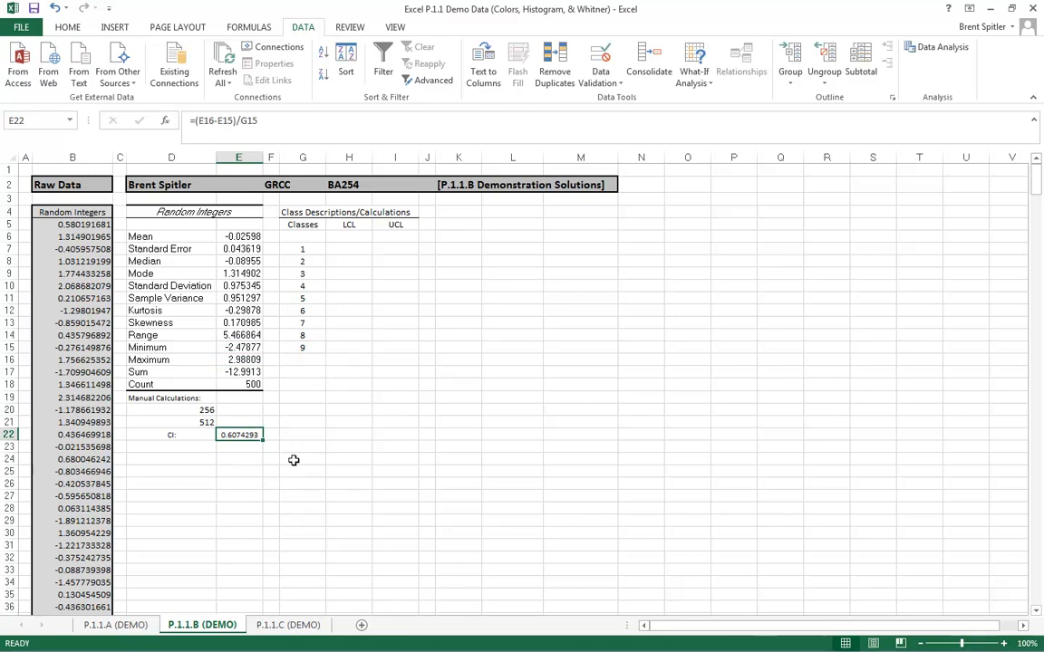
# - Set the lower class limit of class 1 in H7 to the data minimum with the formula =E15
pyautogui.click(338, 248)
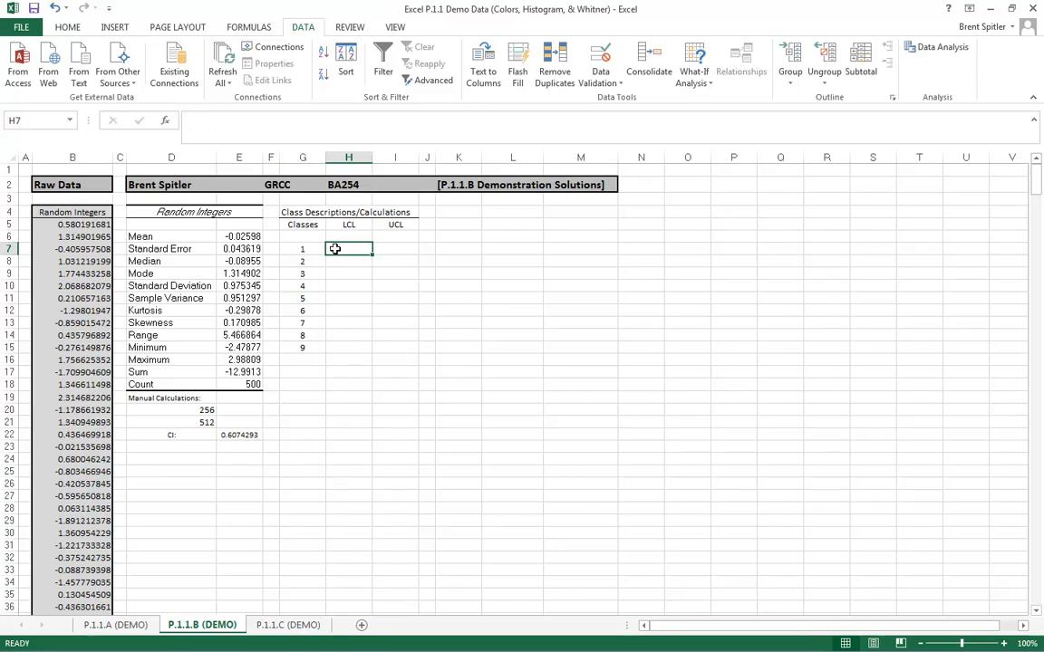
pyautogui.write('=')
pyautogui.click(241, 347)
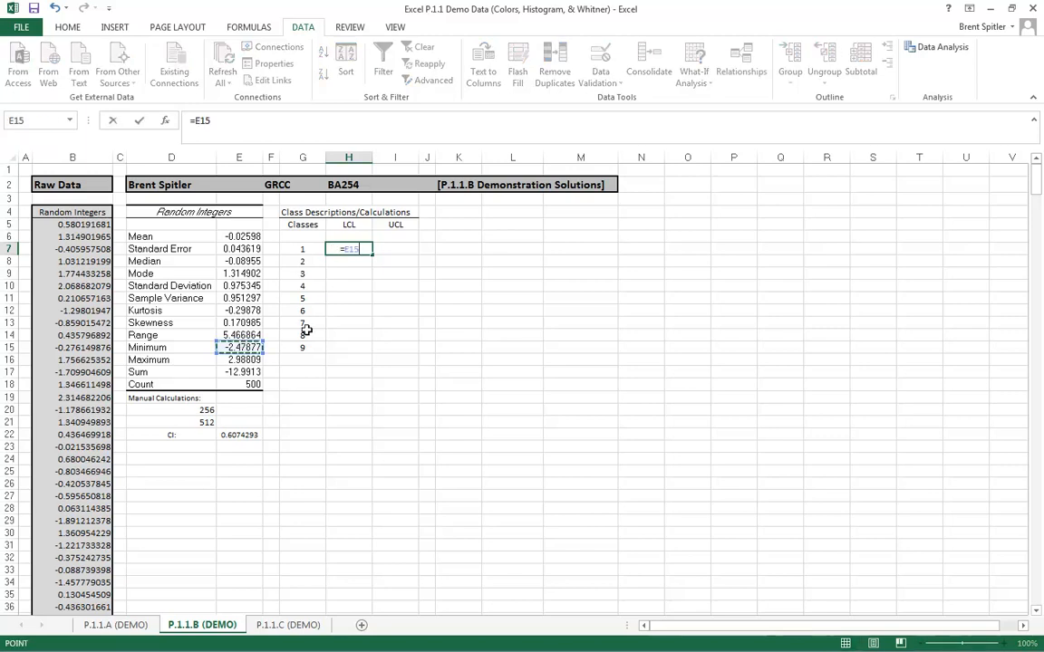
pyautogui.press('Return')
# - Calculate the upper class limit of class 1 in I7 with the formula =H7+E22
pyautogui.click(388, 248)
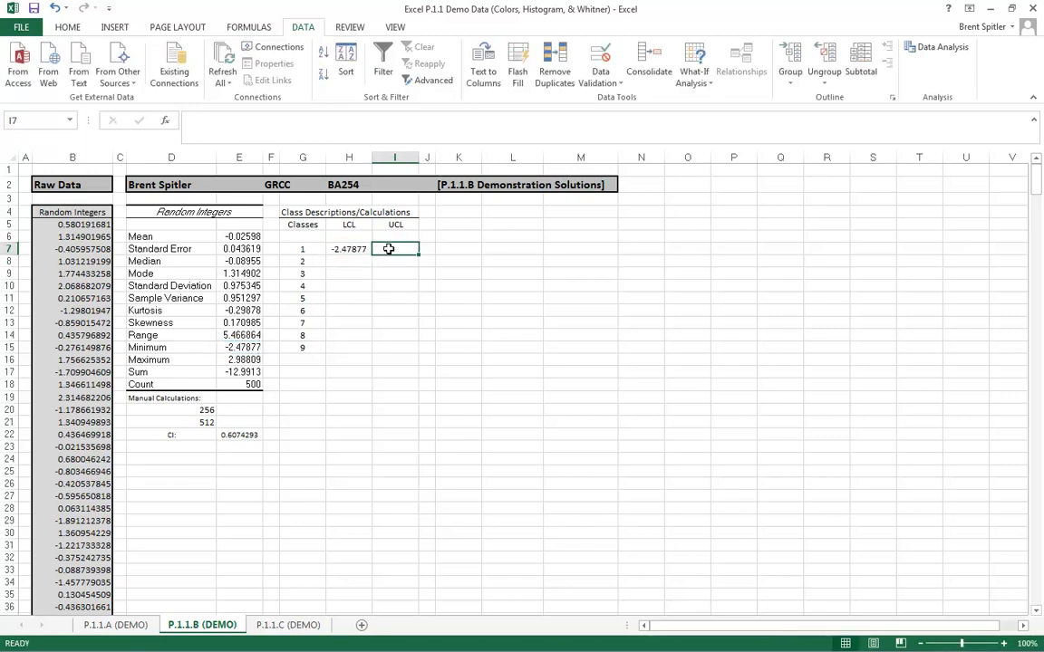
pyautogui.write('=')
pyautogui.click(359, 249)
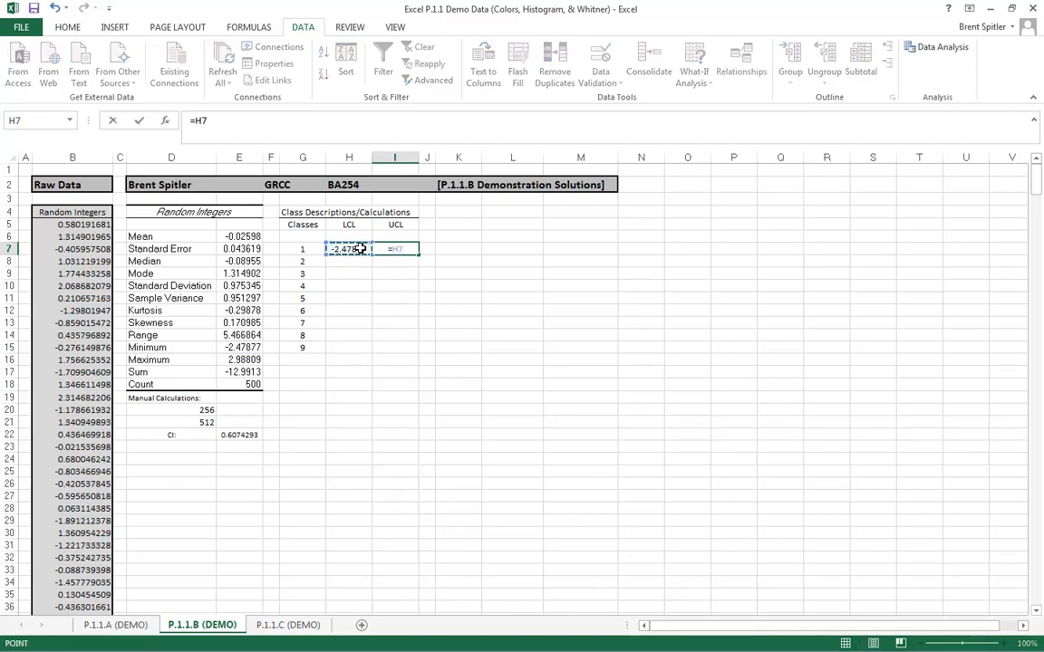
pyautogui.write('+')
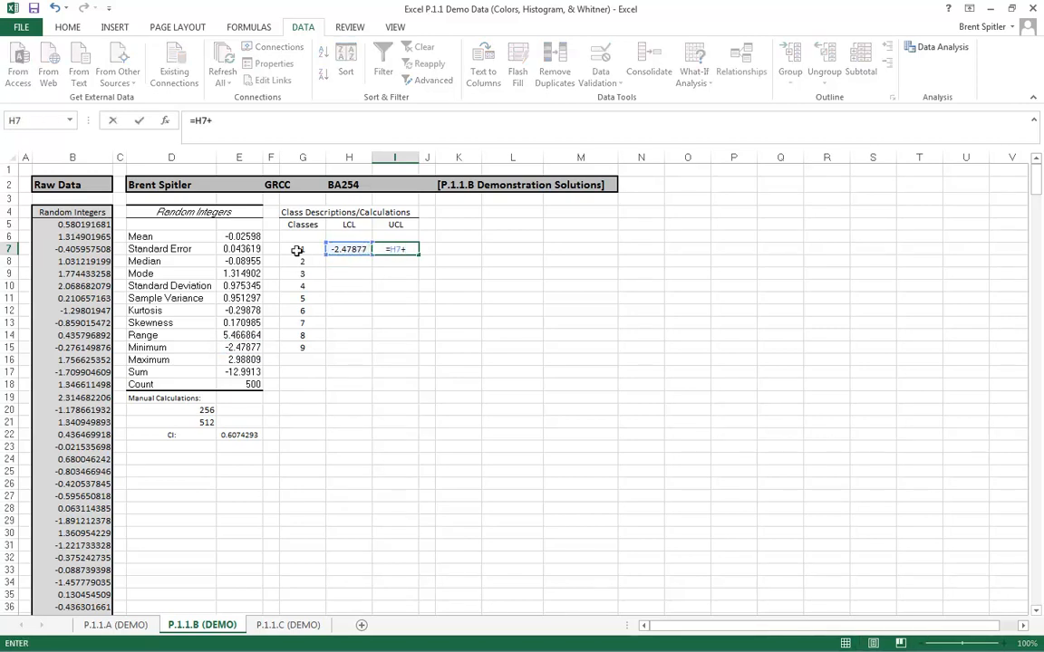
pyautogui.click(239, 435)
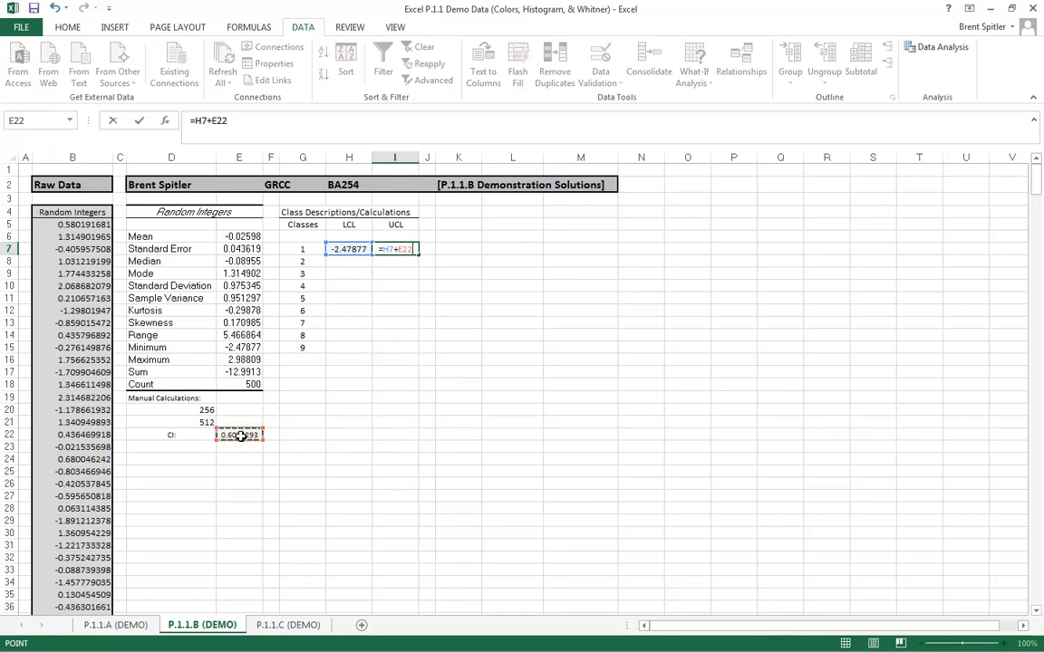
pyautogui.press('Return')
# - Set the lower class limit of class 2 in H8 to the previous upper limit with the formula =I7
pyautogui.click(348, 261)
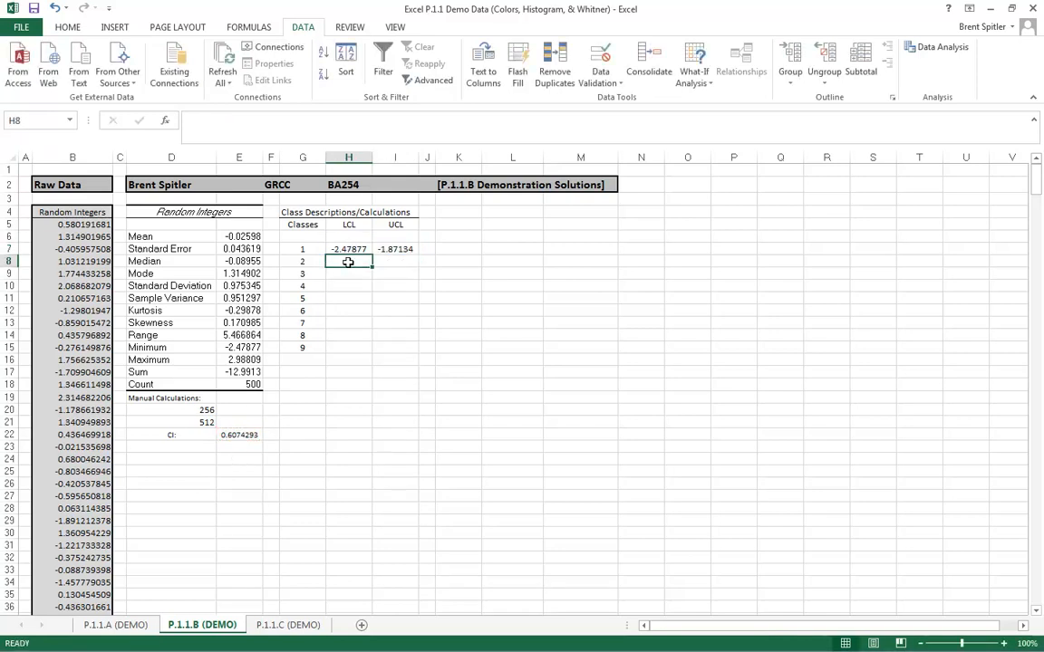
pyautogui.write('=')
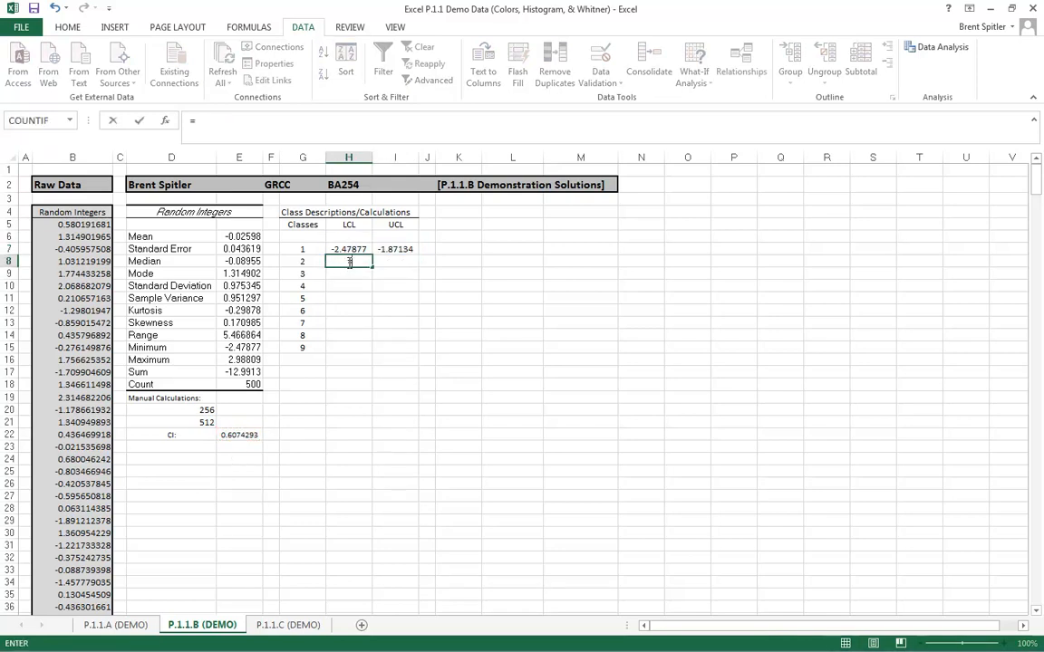
pyautogui.click(407, 248)
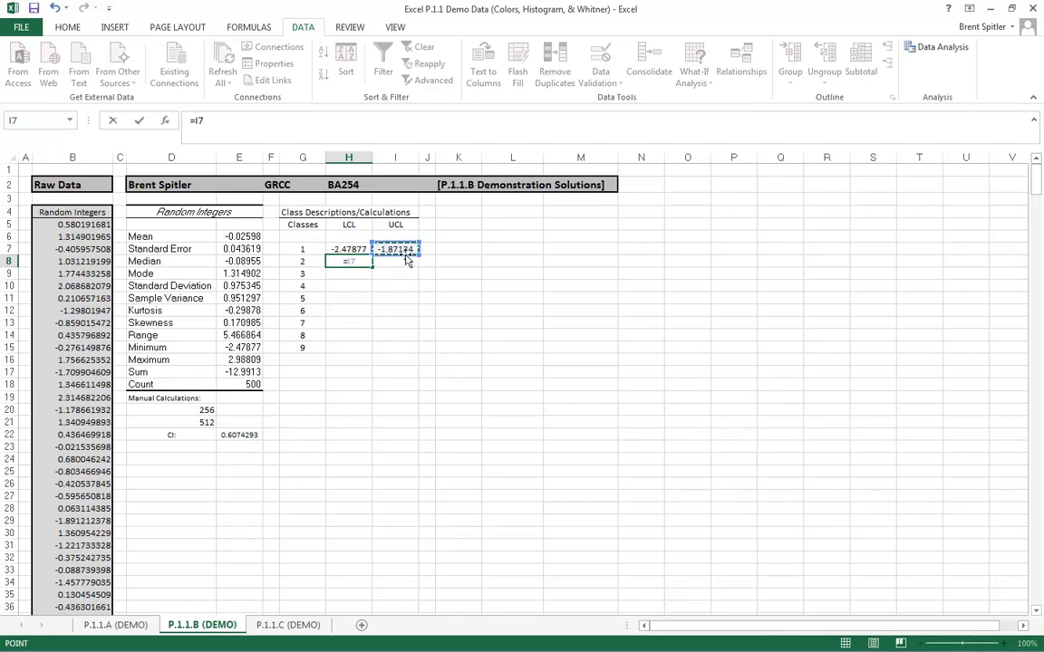
pyautogui.press('Return')
# - Make the class interval reference in I7 absolute so the formula reads =H7+$E$22
pyautogui.click(401, 250)
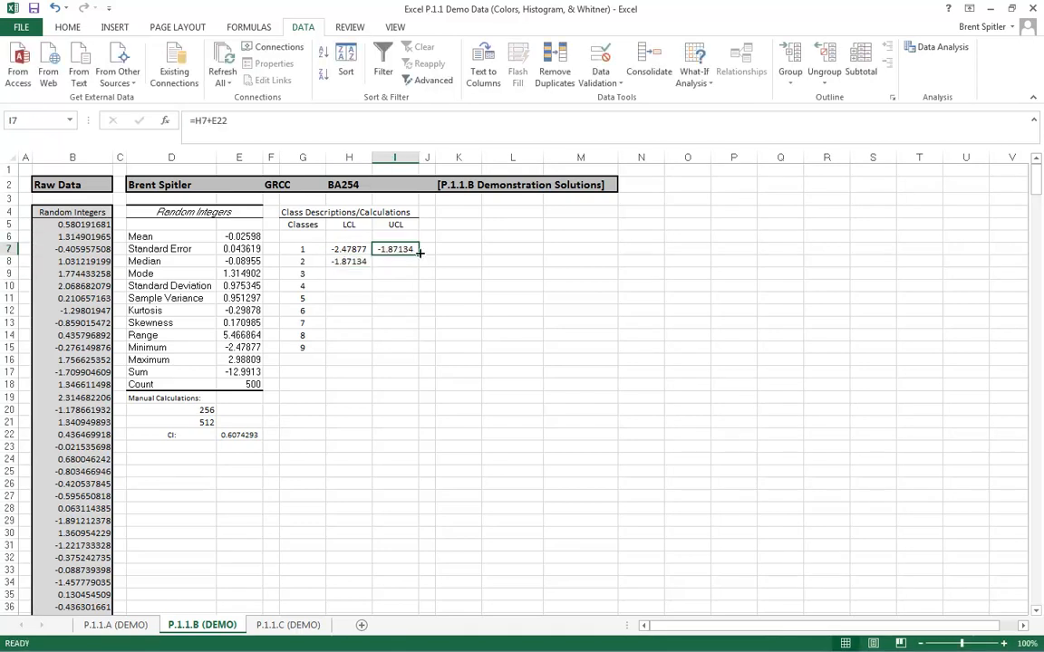
pyautogui.click(218, 120)
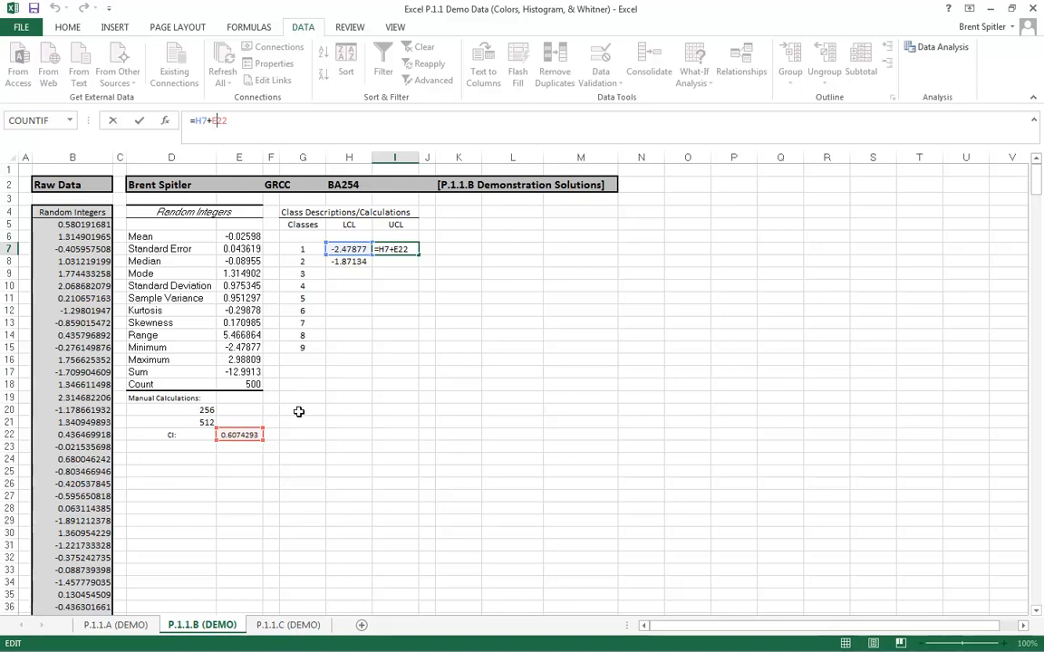
pyautogui.press('F4')
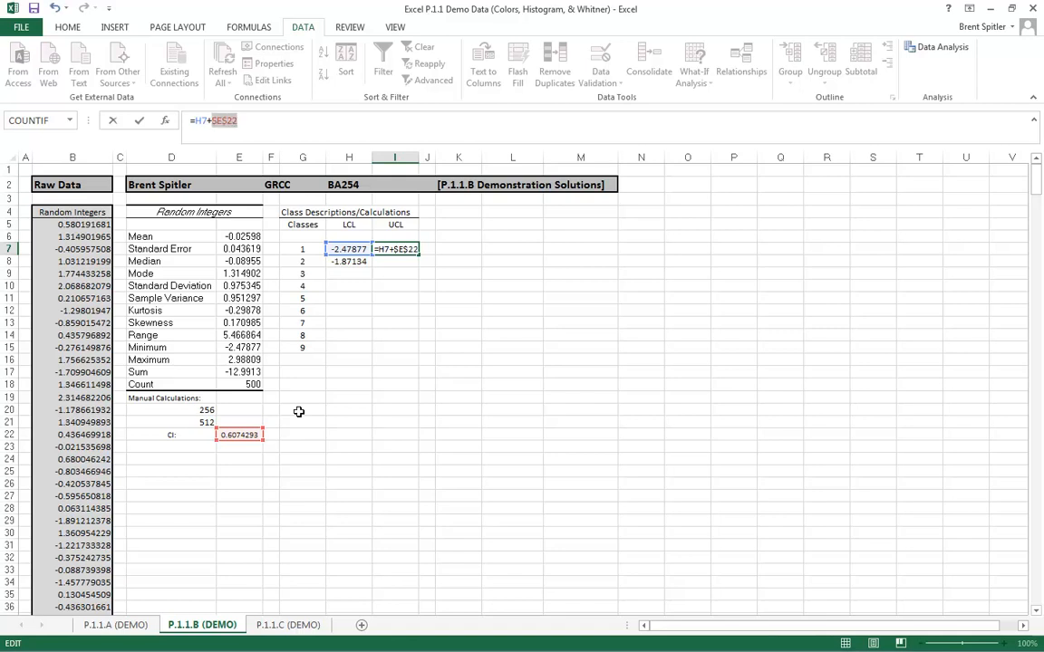
pyautogui.press('Return')
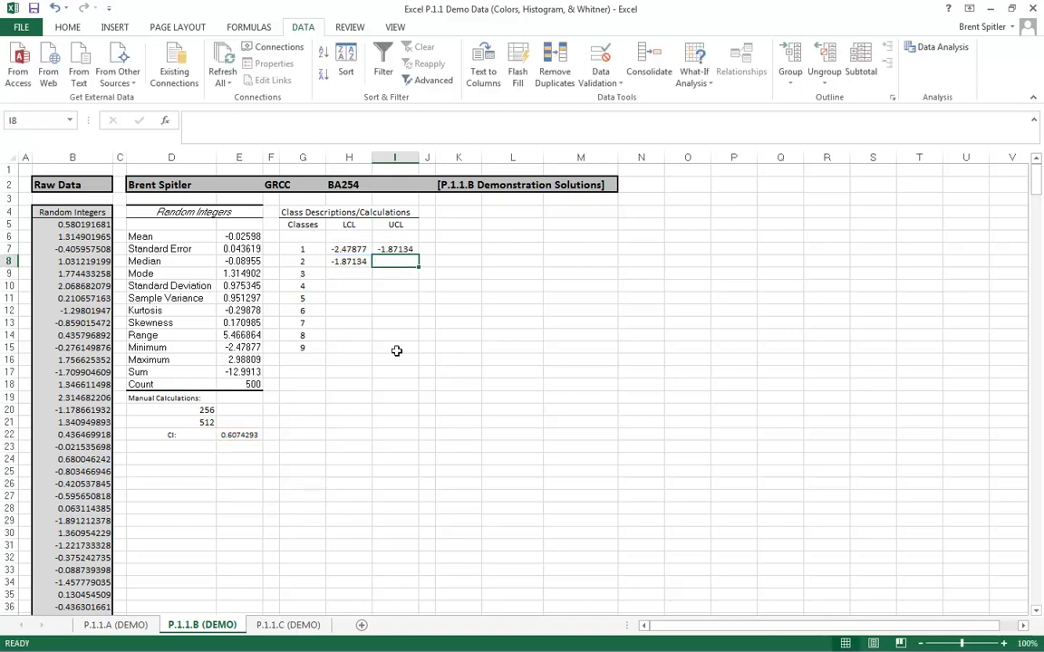
# - Copy the I7 formula to I8, fill H8:I8 down to row 15, and check the last upper limit against the data maximum
pyautogui.click(399, 249)
pyautogui.moveTo(419, 255); pyautogui.dragTo(419, 265)
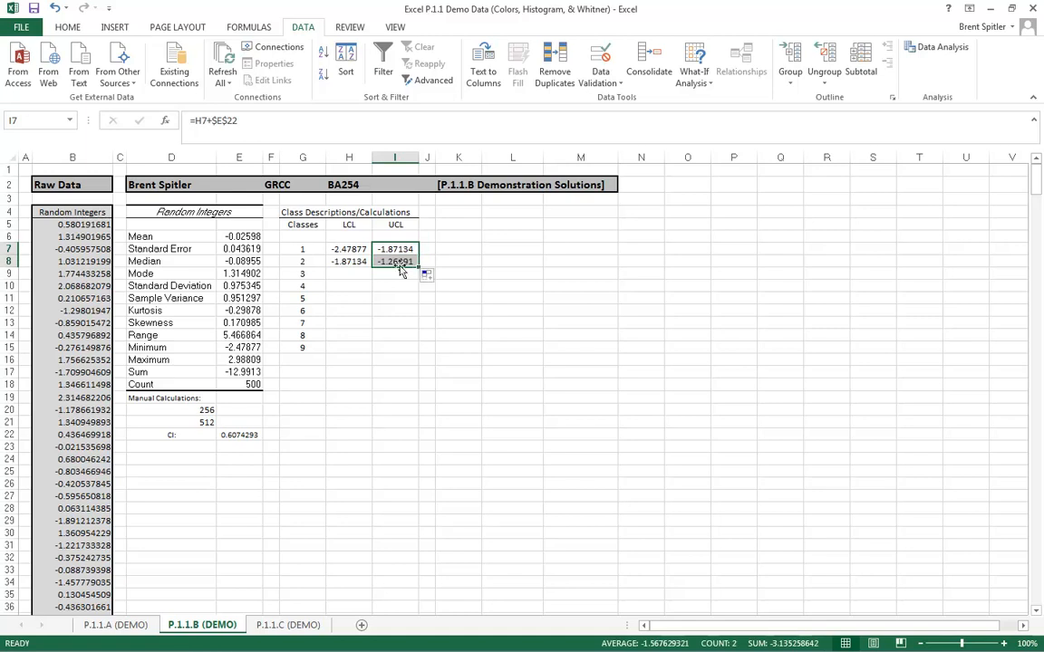
pyautogui.moveTo(340, 261); pyautogui.dragTo(416, 355)
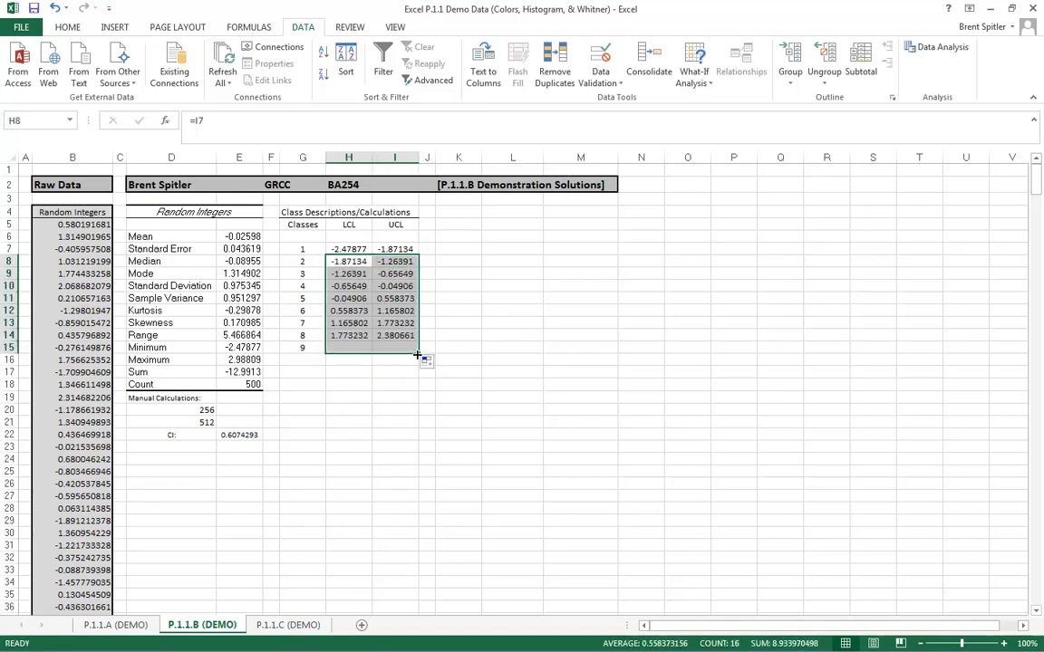
pyautogui.click(242, 359)
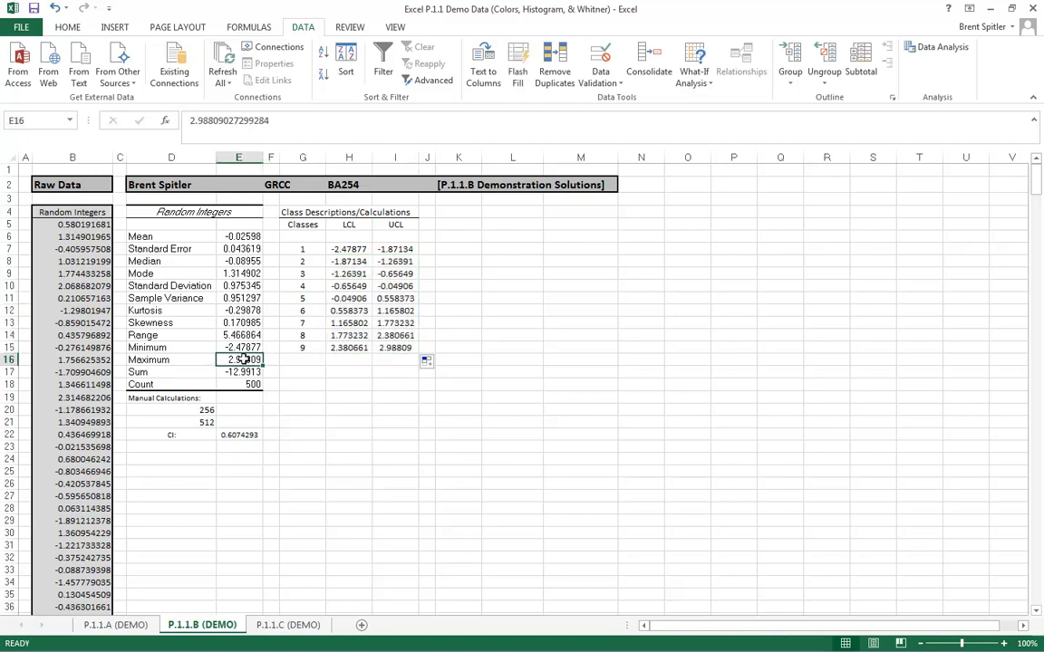
pyautogui.click(391, 349)
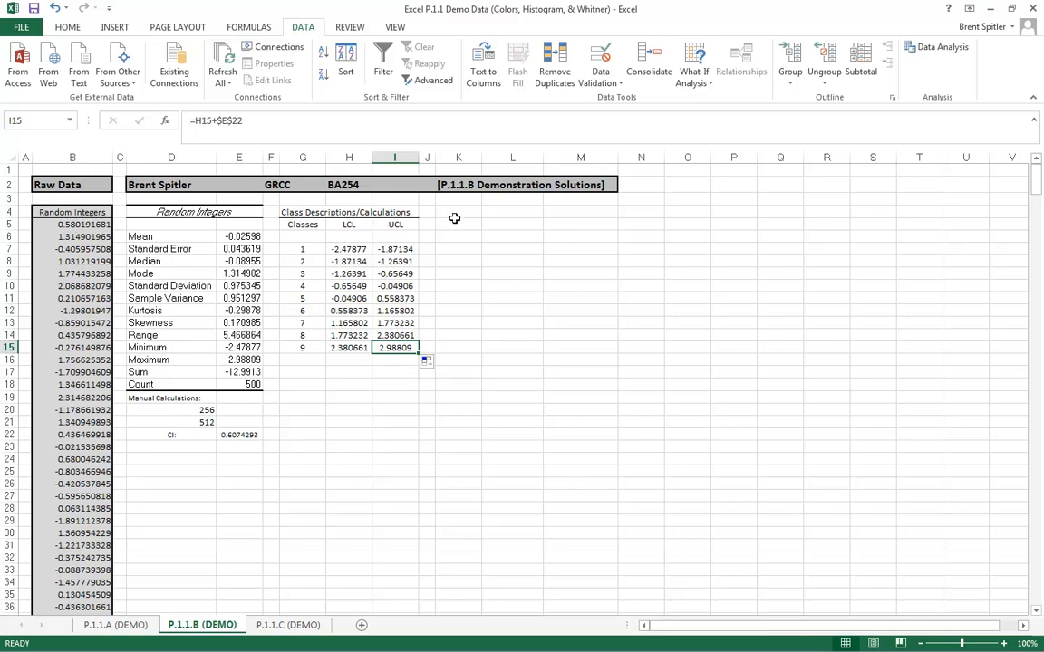
# - Start a Histogram data analysis with the raw data $B$5:$B$504 as the input range
pyautogui.click(456, 211)
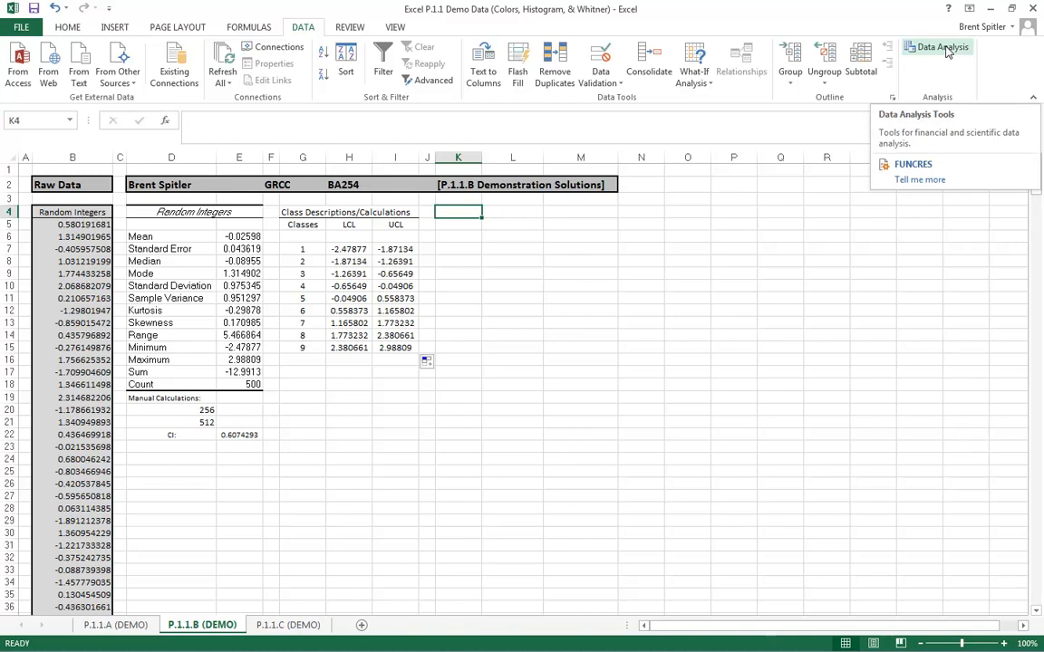
pyautogui.click(942, 50)
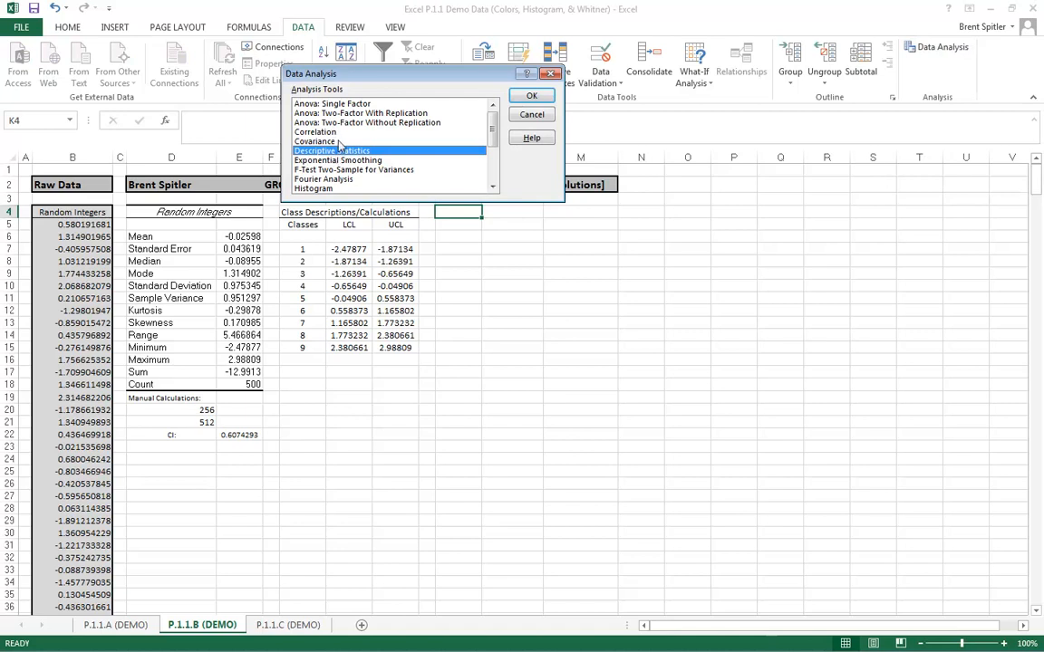
pyautogui.click(326, 187)
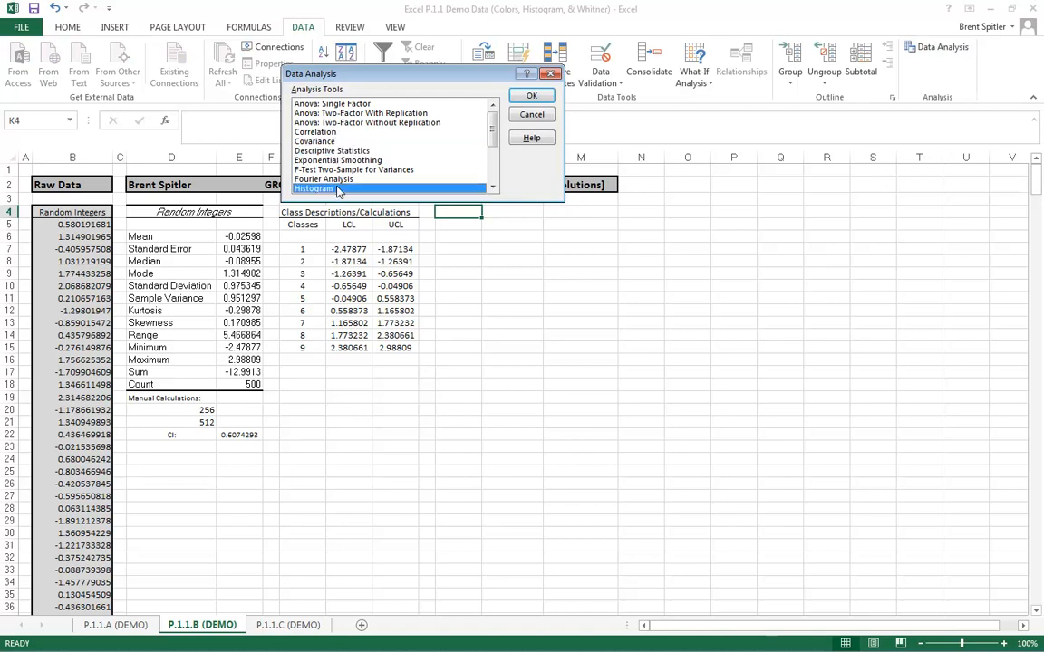
pyautogui.click(536, 98)
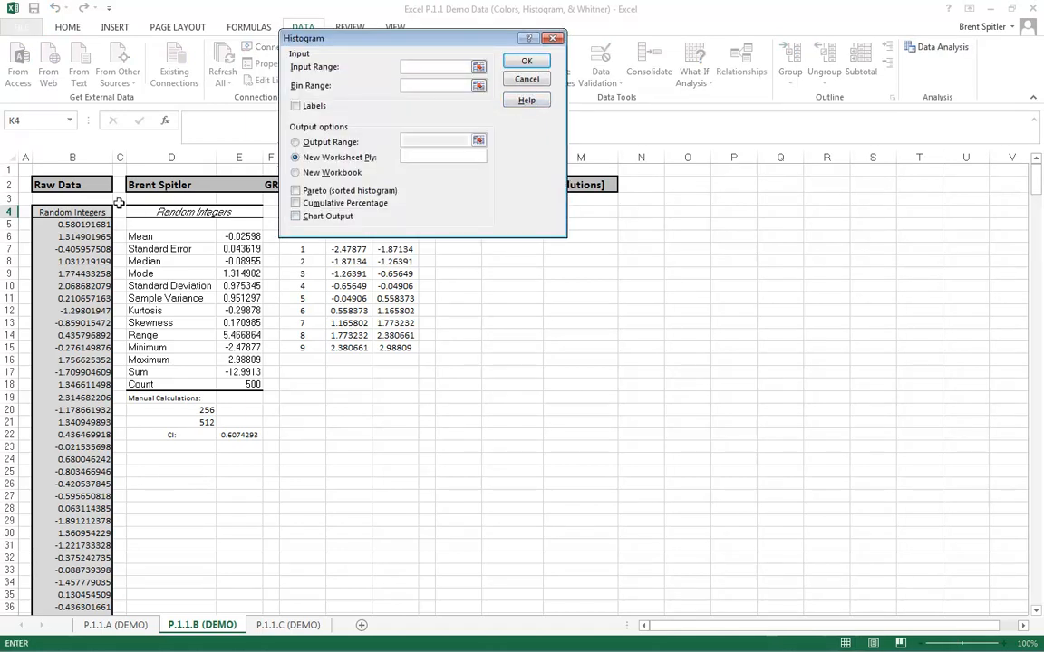
pyautogui.moveTo(77, 224); pyautogui.dragTo(86, 588)
# - Set the histogram's bin range to the upper class limits in $I$7:$I$15
pyautogui.click(415, 86)
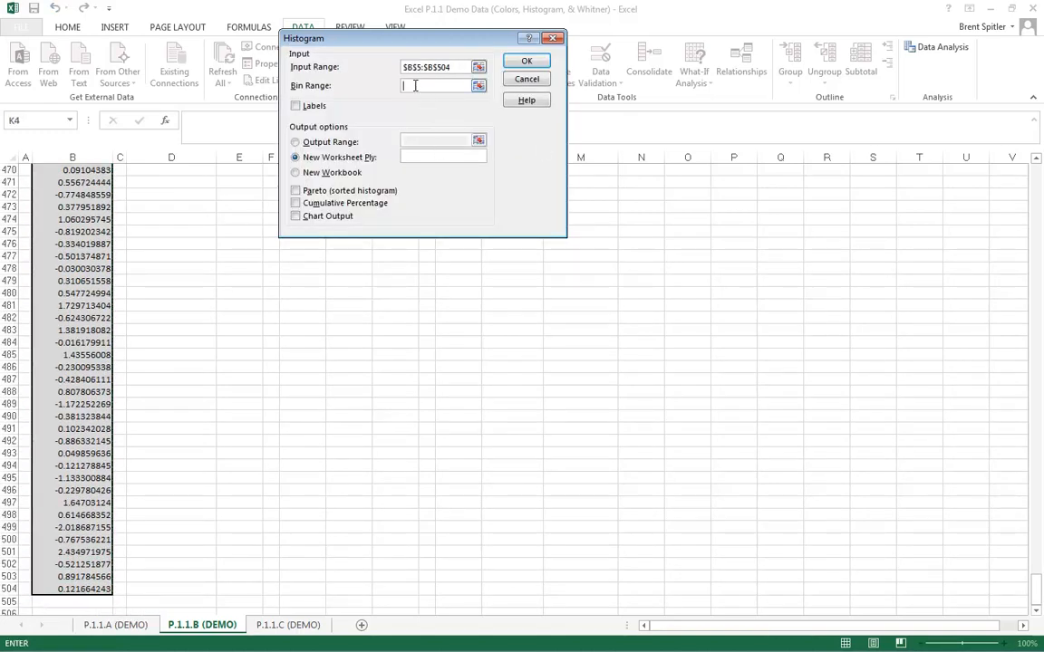
pyautogui.click(1036, 161)
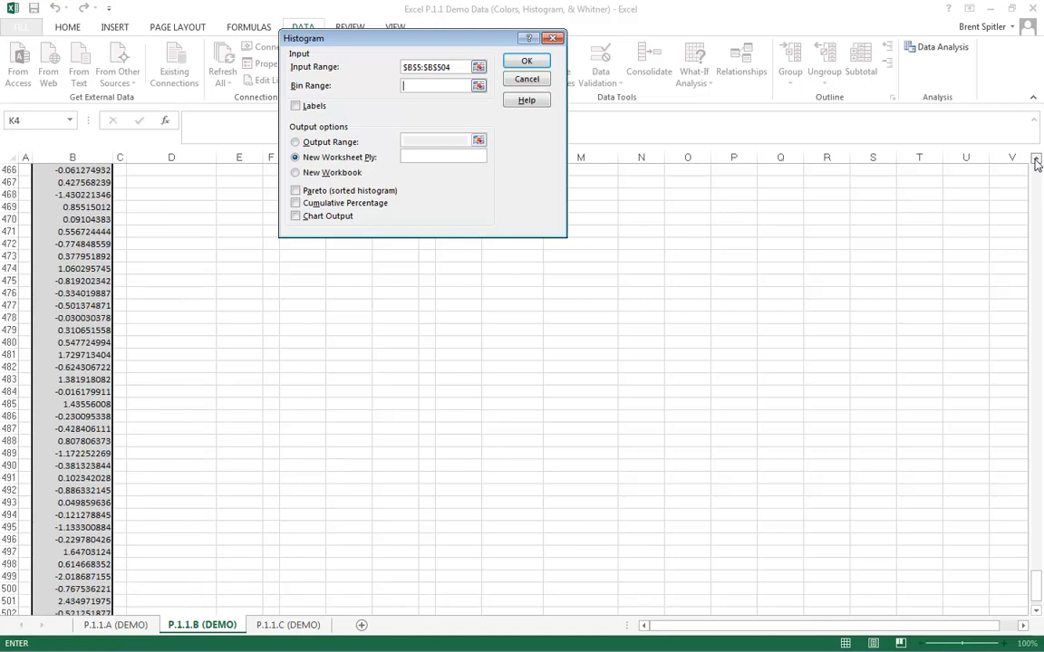
pyautogui.moveTo(1037, 586); pyautogui.dragTo(1036, 173)
pyautogui.moveTo(406, 37); pyautogui.dragTo(801, 45)
pyautogui.moveTo(397, 249); pyautogui.dragTo(396, 348)
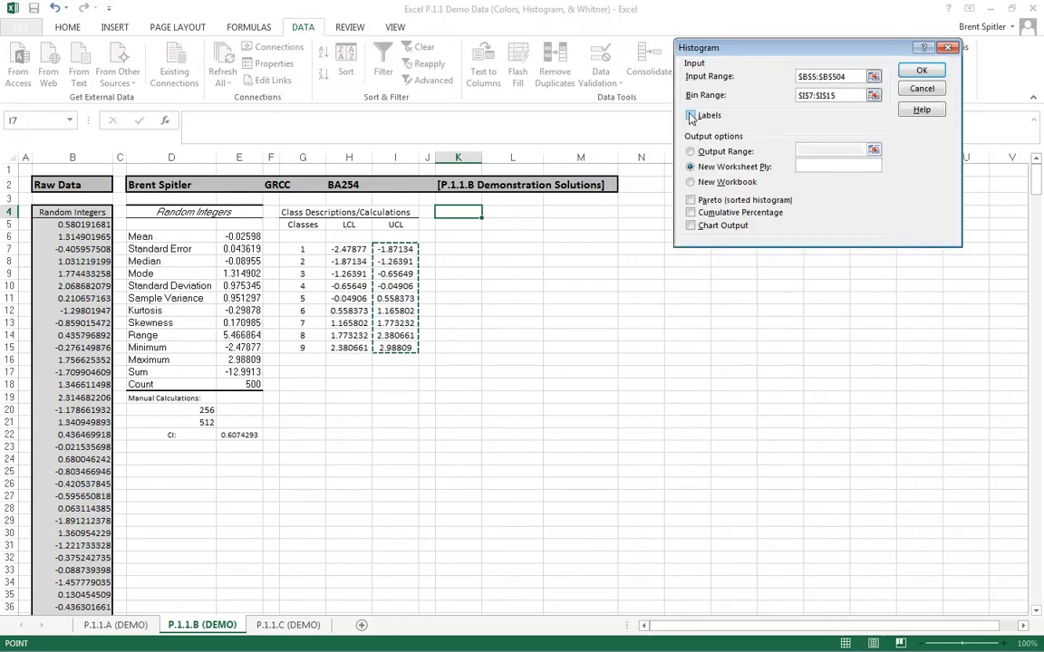
# - Set the histogram's output range to $K$4, enable chart output and cumulative percentage, and run the analysis
pyautogui.click(692, 152)
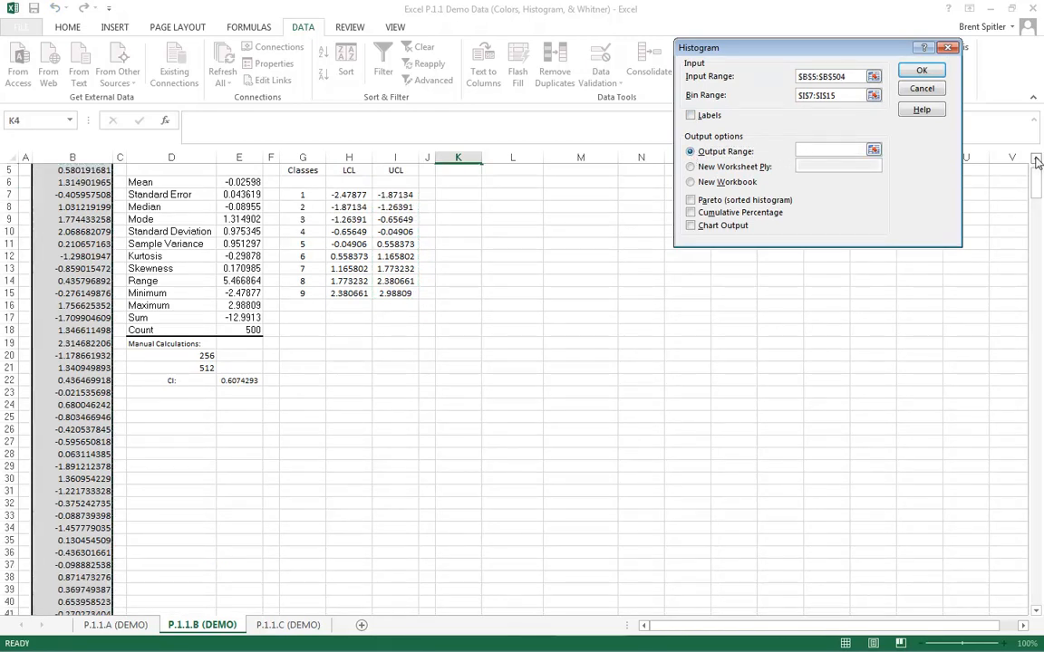
pyautogui.scroll(4, 1037, 161)
pyautogui.click(467, 210)
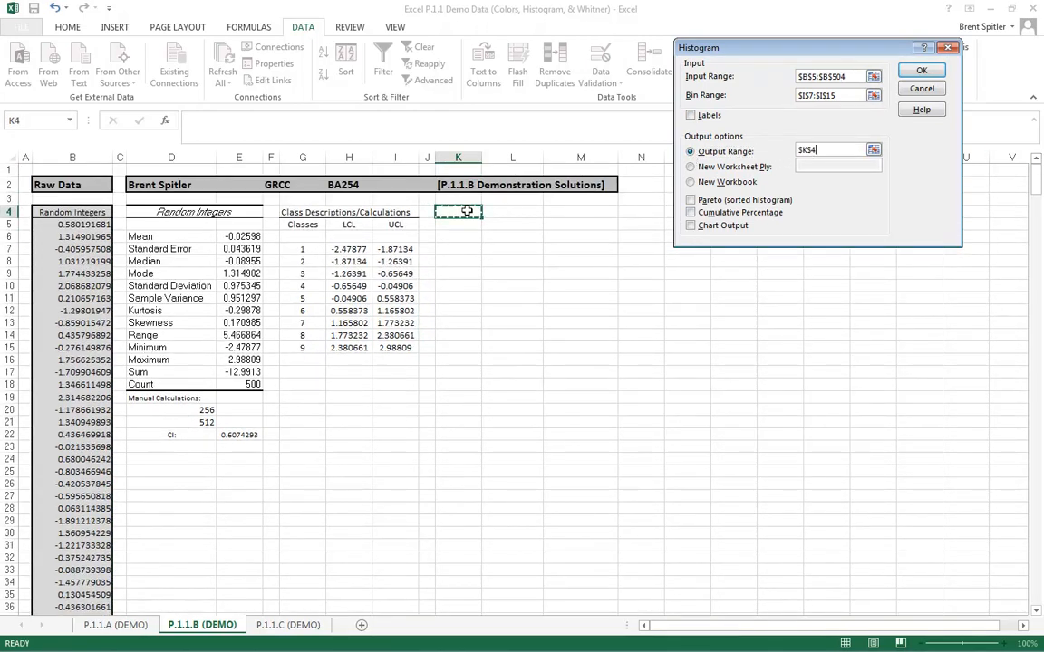
pyautogui.click(690, 227)
pyautogui.click(690, 213)
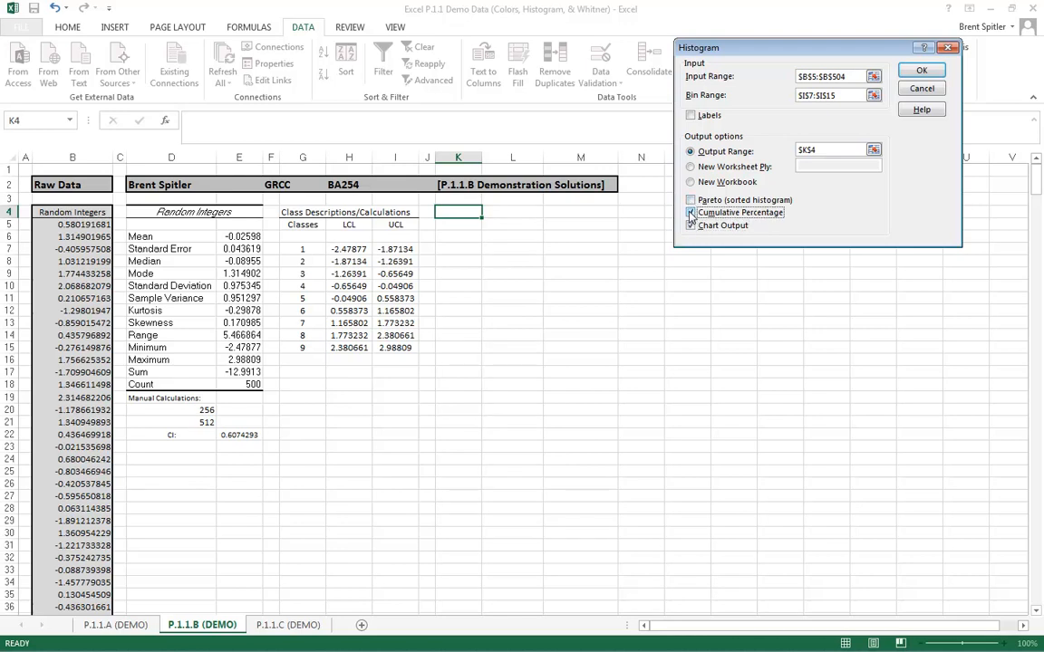
pyautogui.click(921, 72)
# - Move the histogram chart below the class and frequency tables and enlarge it to span columns G to M, down to about row 32
pyautogui.moveTo(741, 216); pyautogui.dragTo(345, 361)
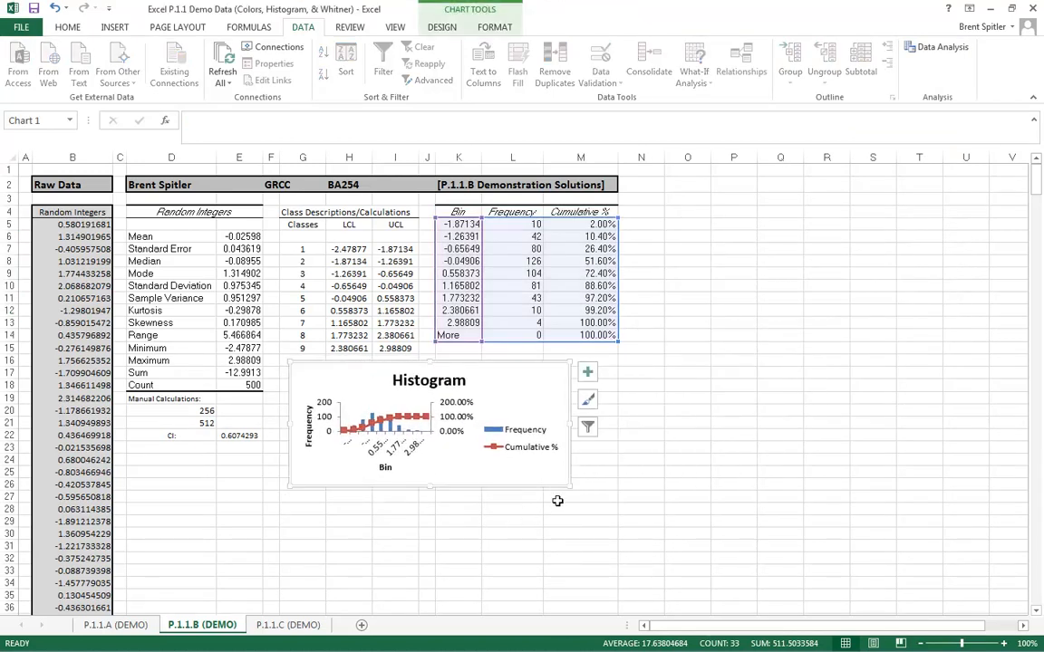
pyautogui.moveTo(568, 488); pyautogui.dragTo(617, 563)
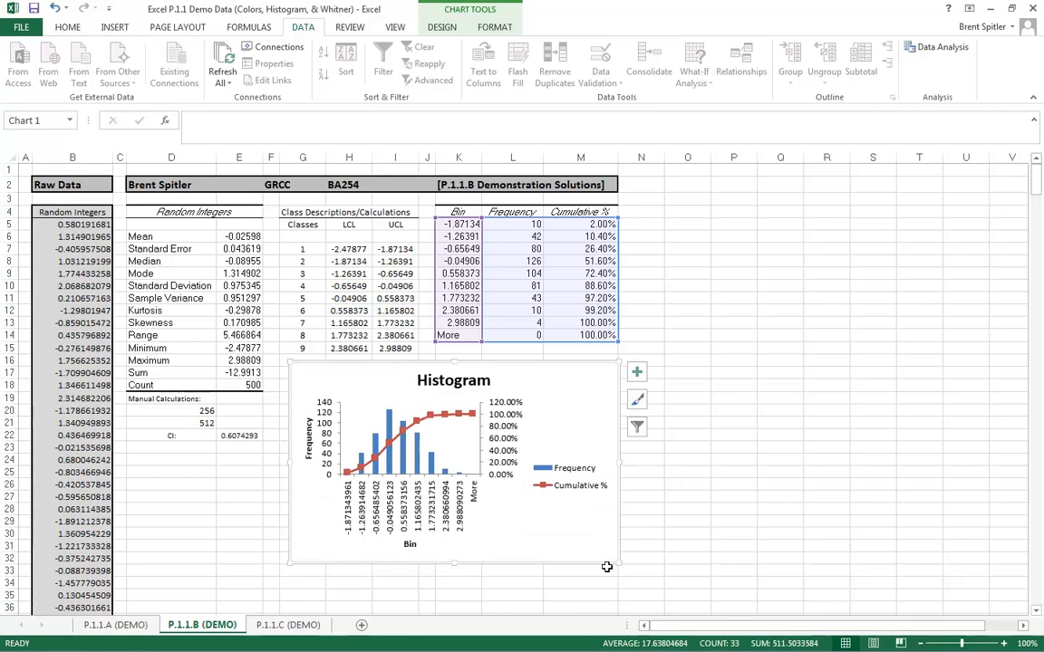
pyautogui.click(181, 494)
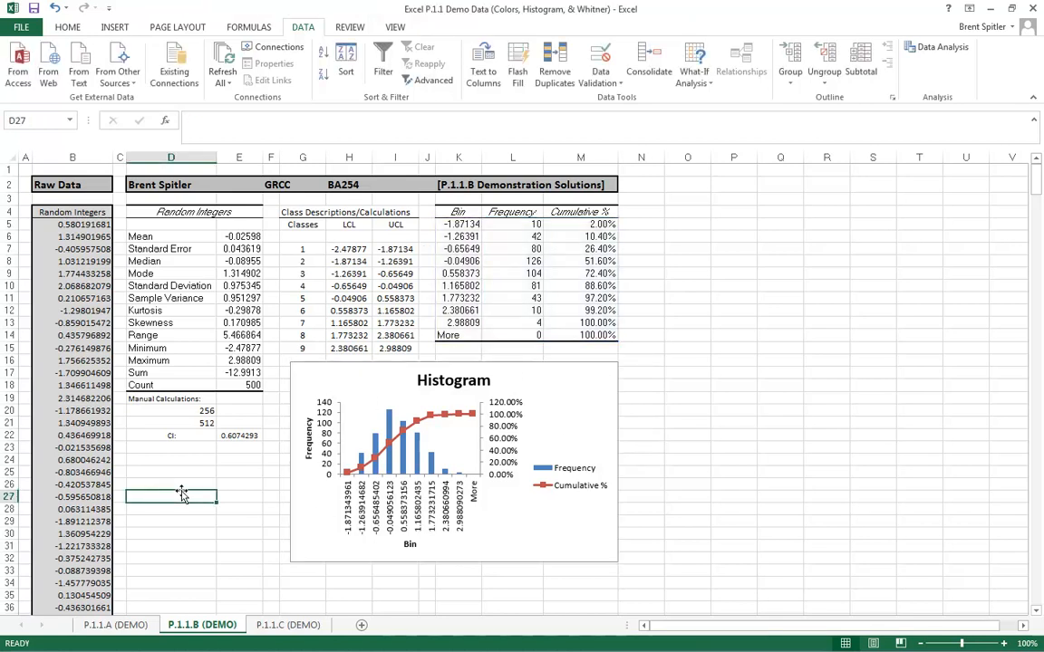